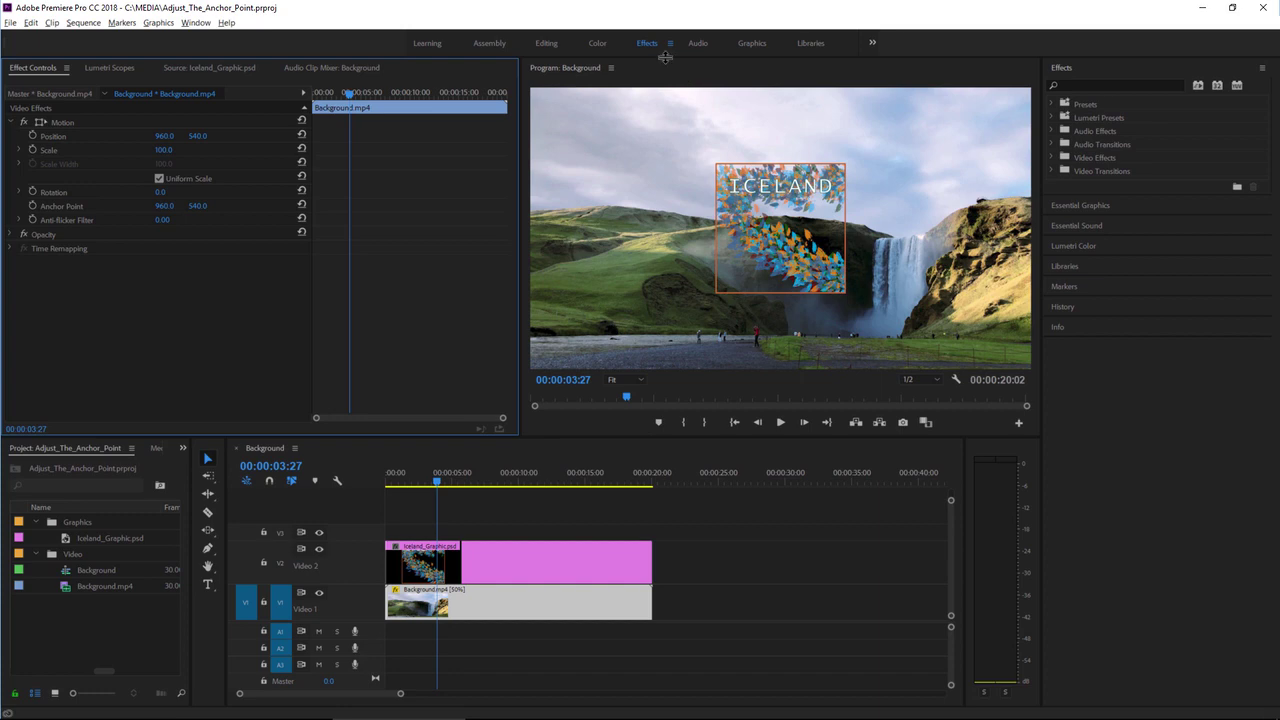
- Play the sequence and select the ICELAND graphic on V2 to show its Motion settings (Position 960, 540; Anchor 250, 250)
left_click(669, 43)
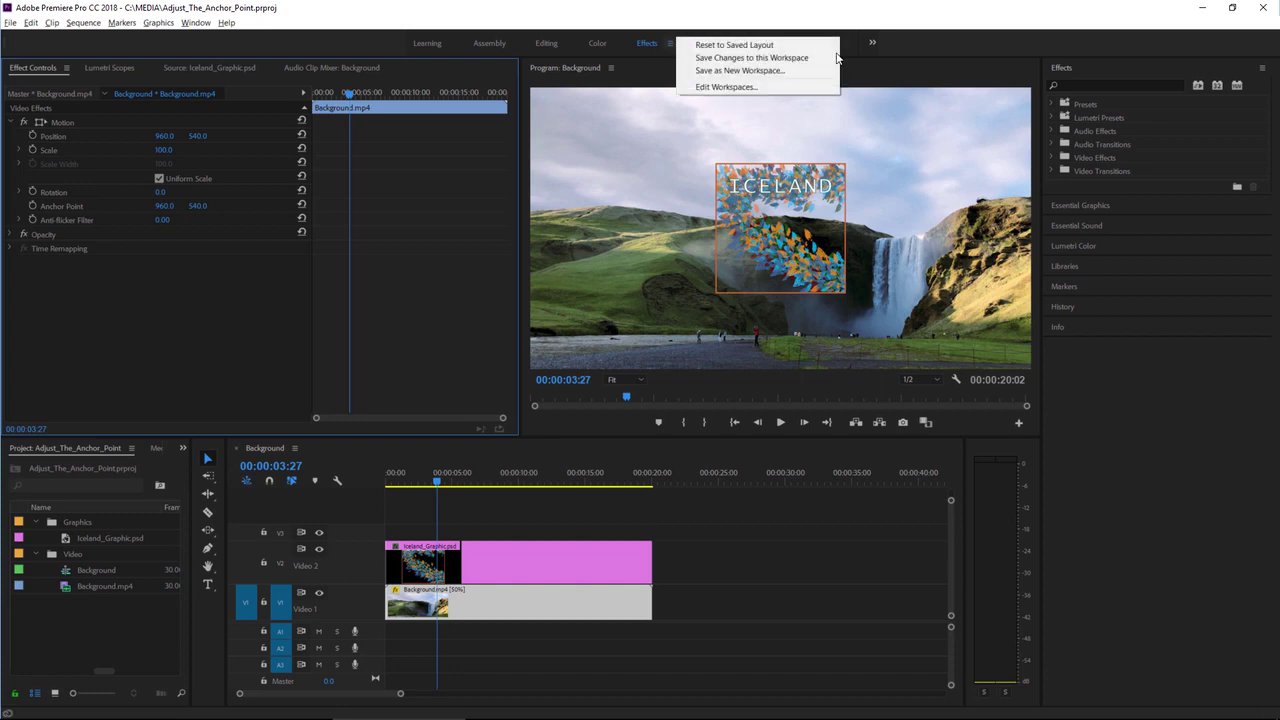
left_click(786, 45)
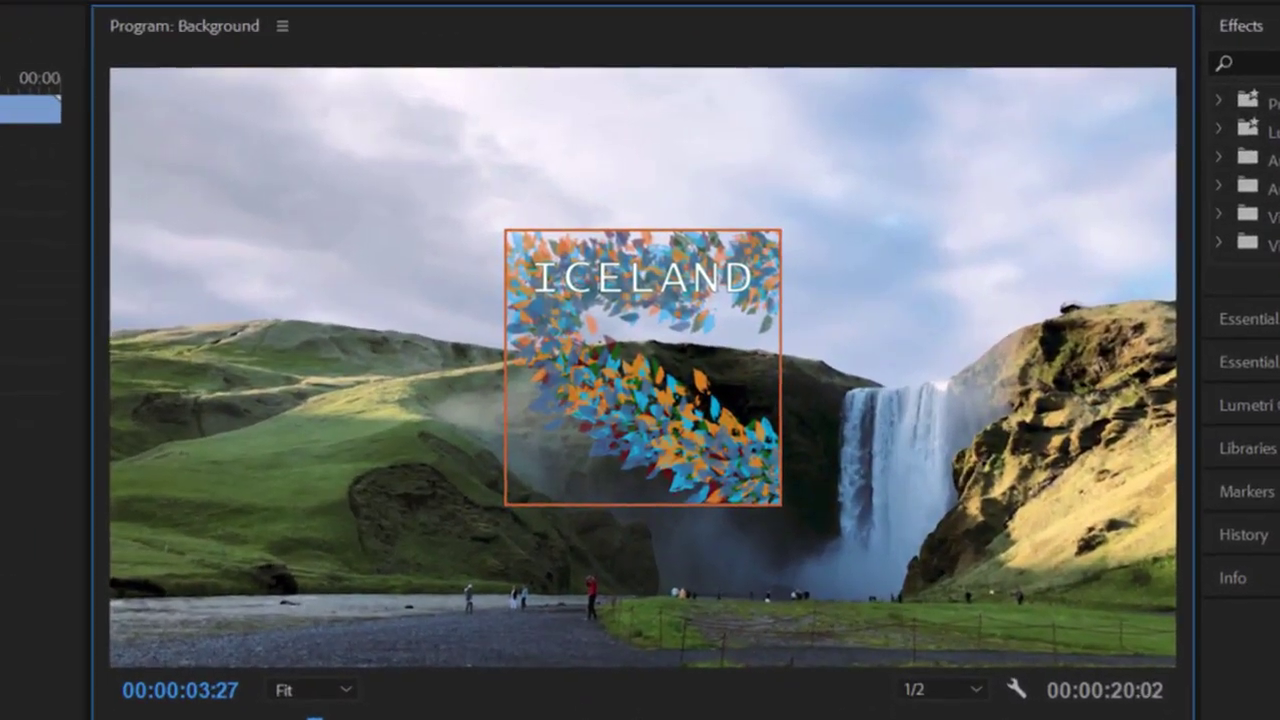
key("space")
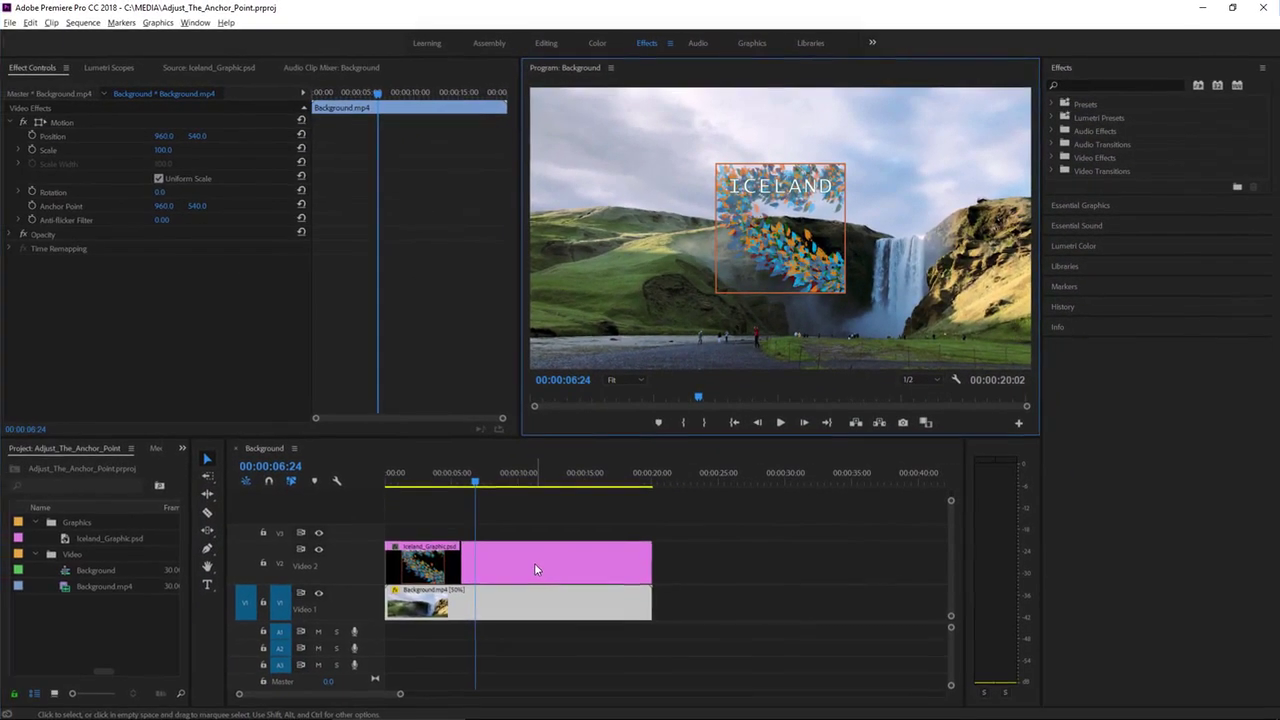
left_click(475, 639)
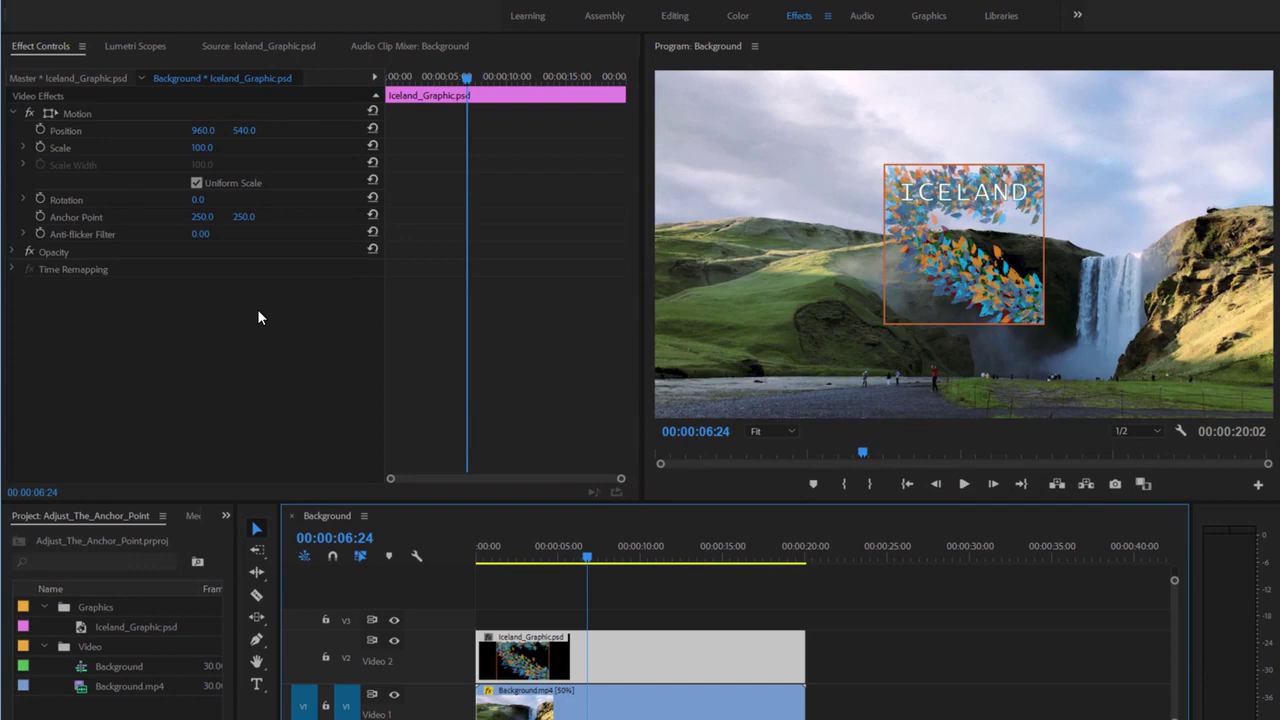
left_click(13, 113)
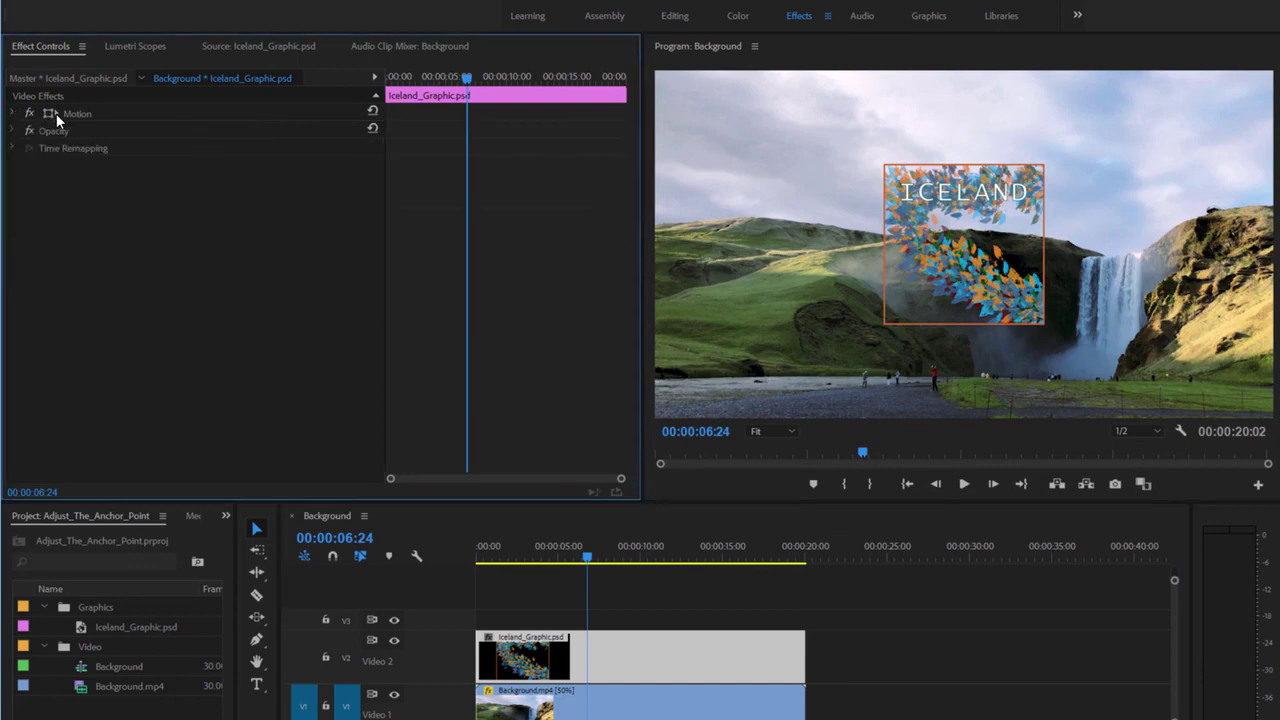
left_click(13, 113)
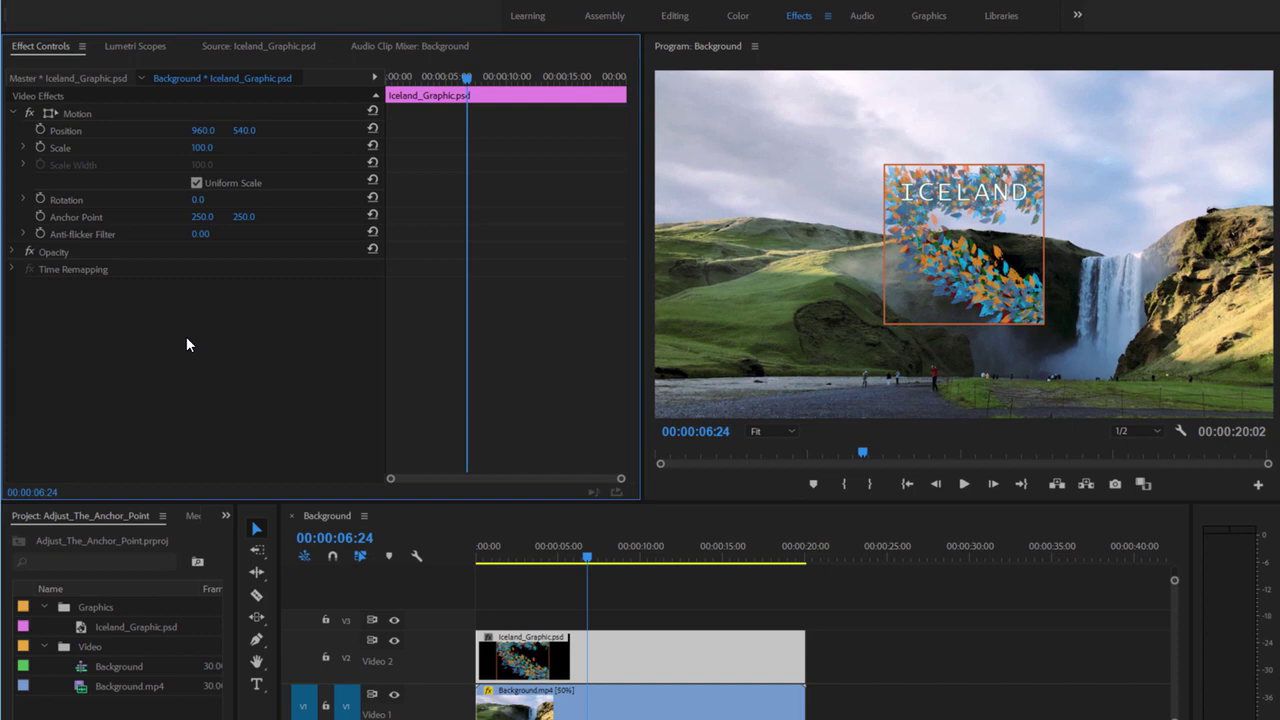
left_click(80, 112)
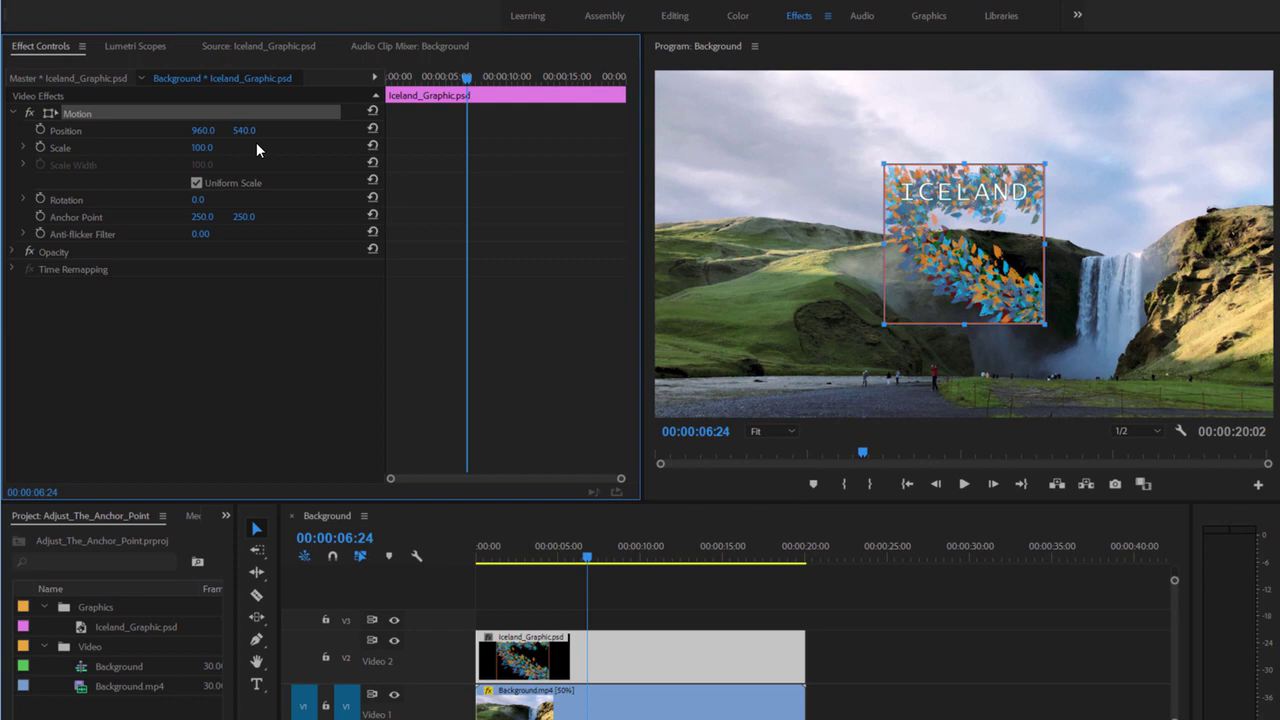
left_click(772, 431)
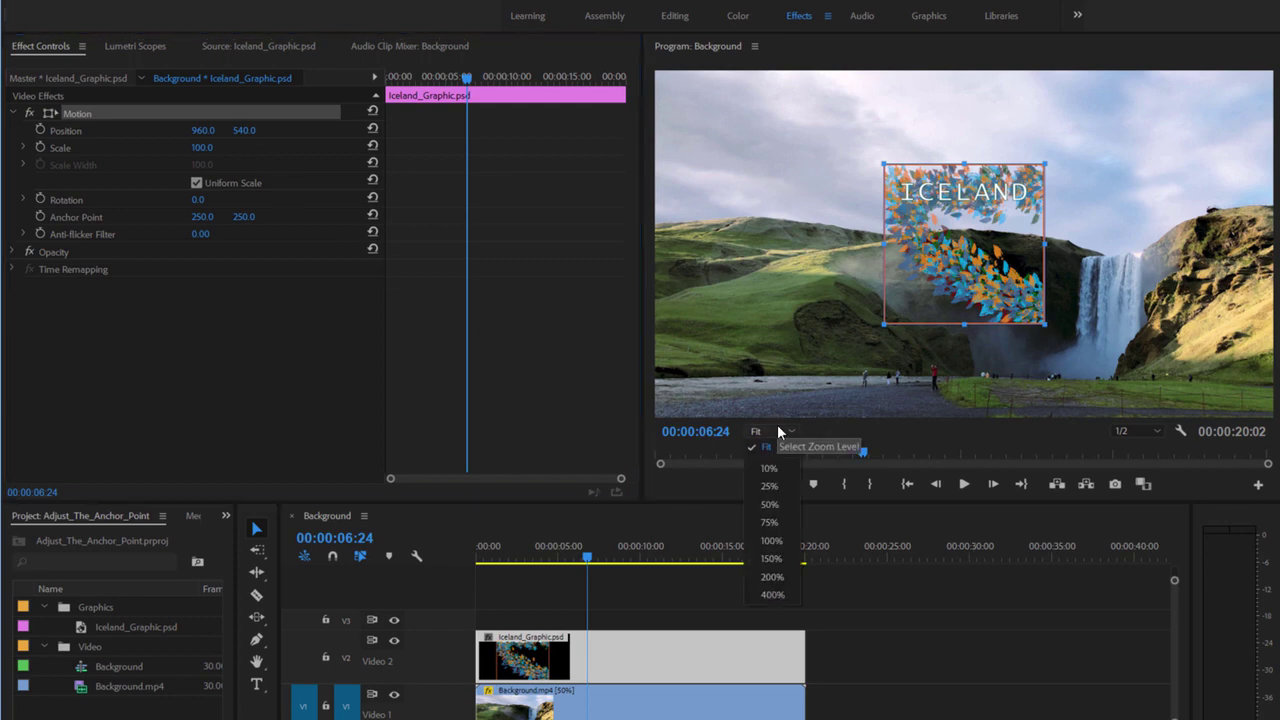
left_click(771, 541)
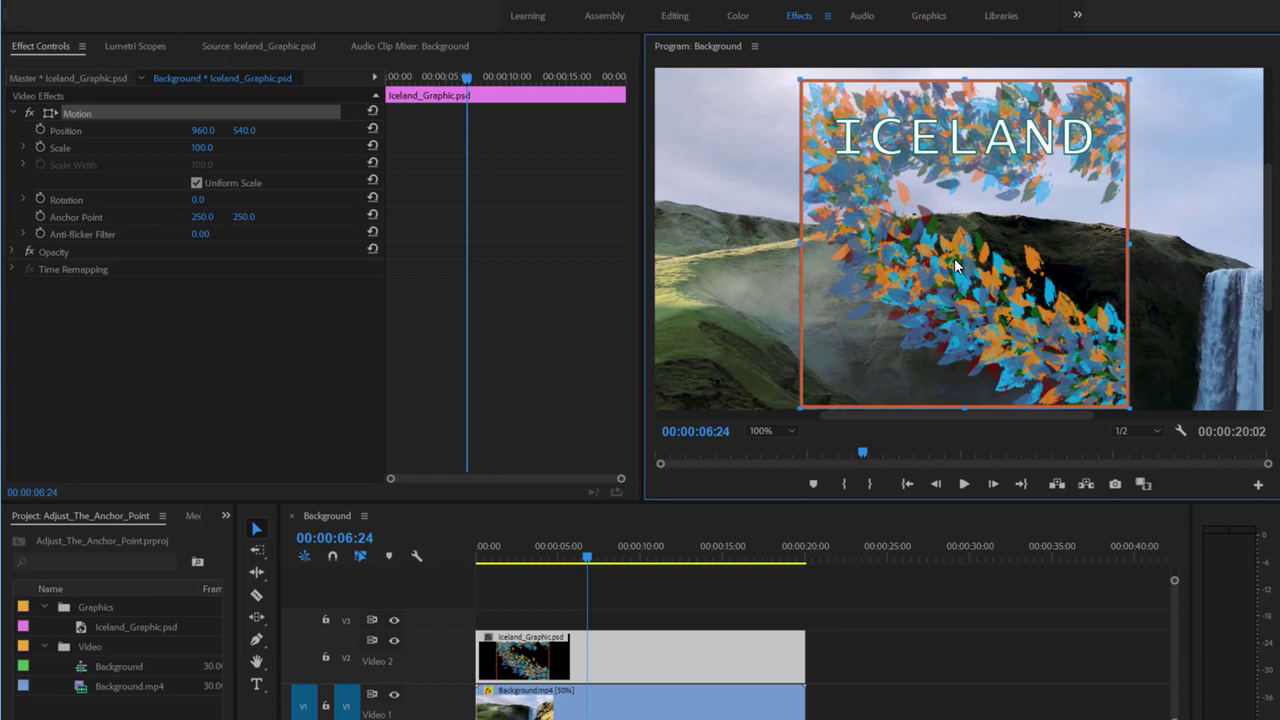
left_click(778, 431)
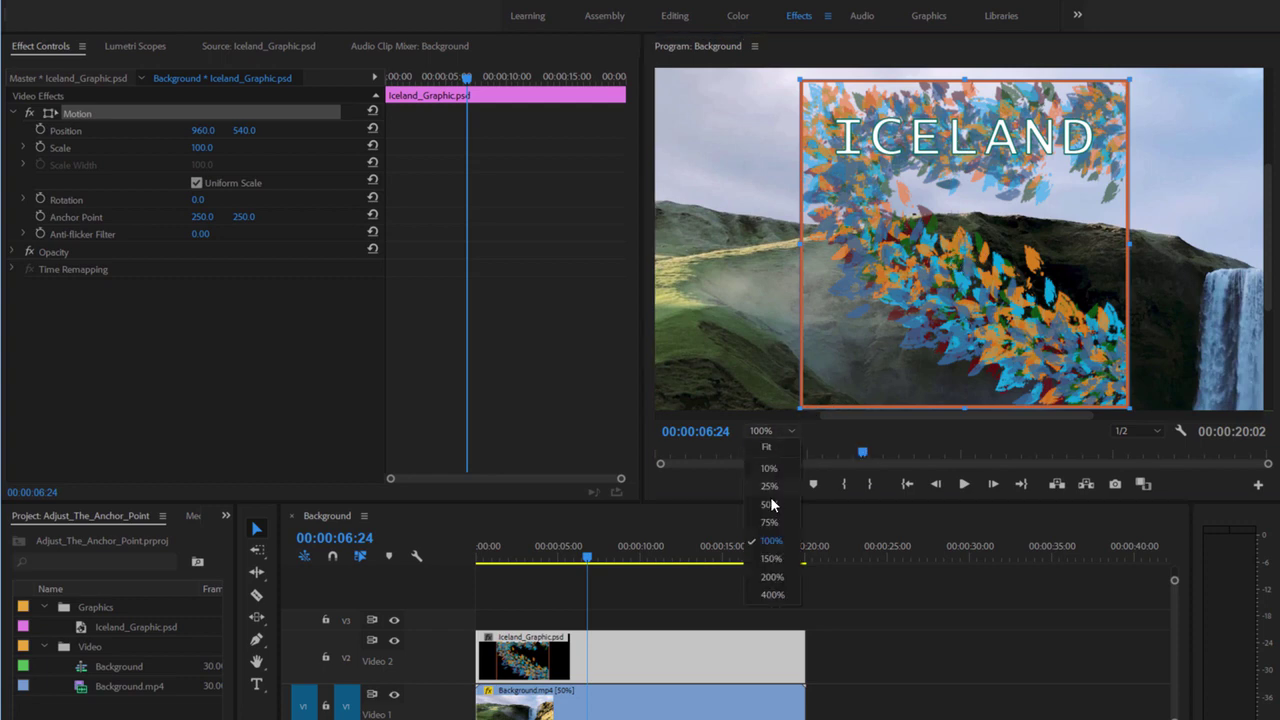
left_click(781, 580)
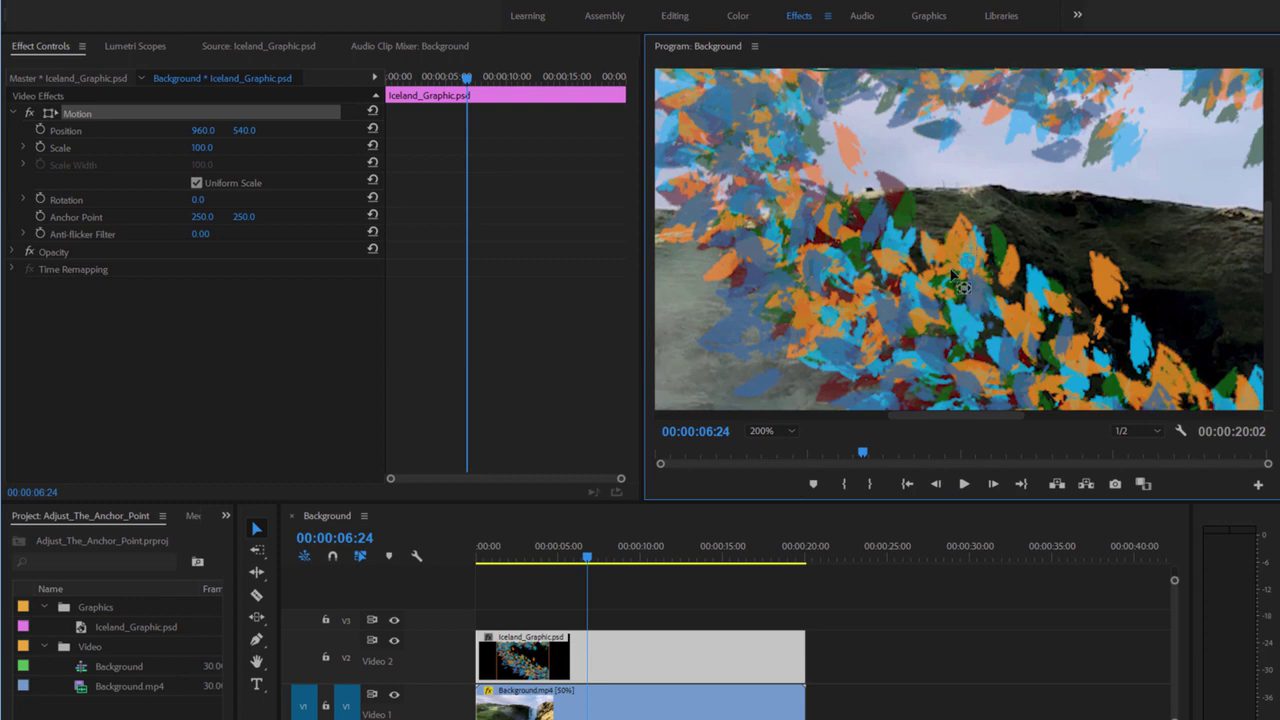
left_click_drag(951, 270, 912, 162)
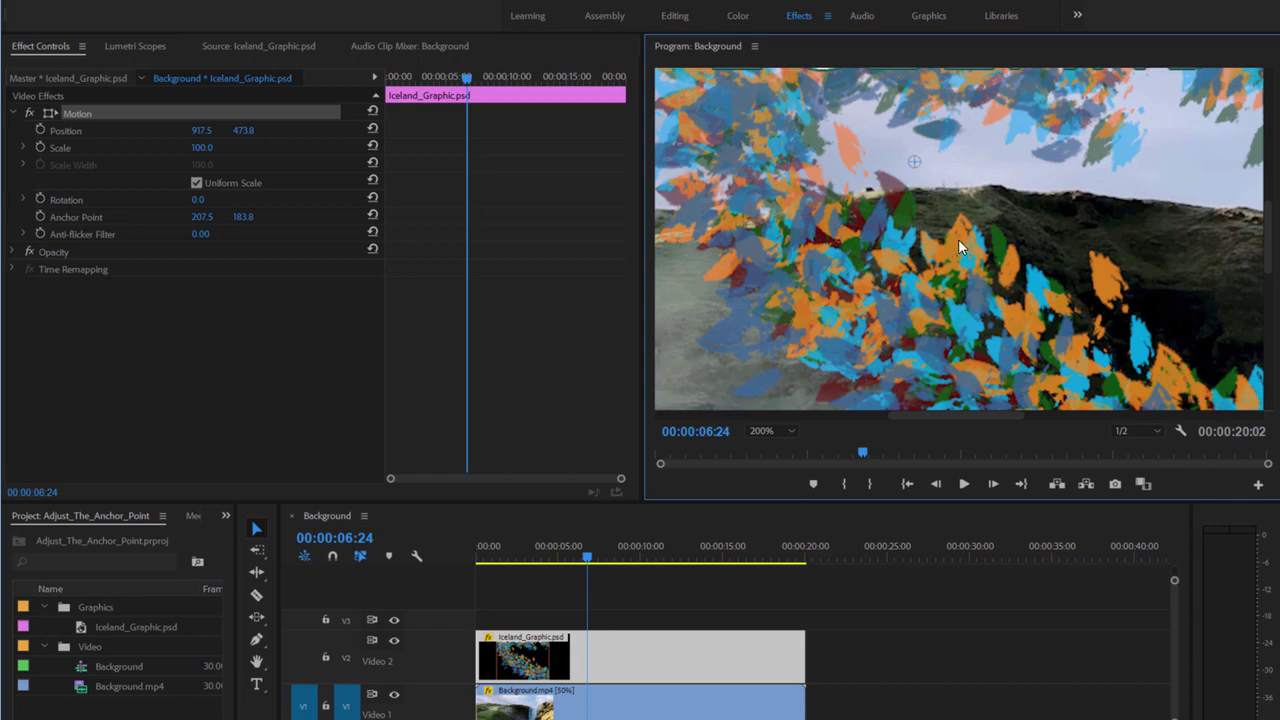
left_click_drag(913, 161, 885, 198)
left_click(772, 432)
- Enlarge the Program monitor, then test the Rotation dial and reset it to 0°
left_click(768, 448)
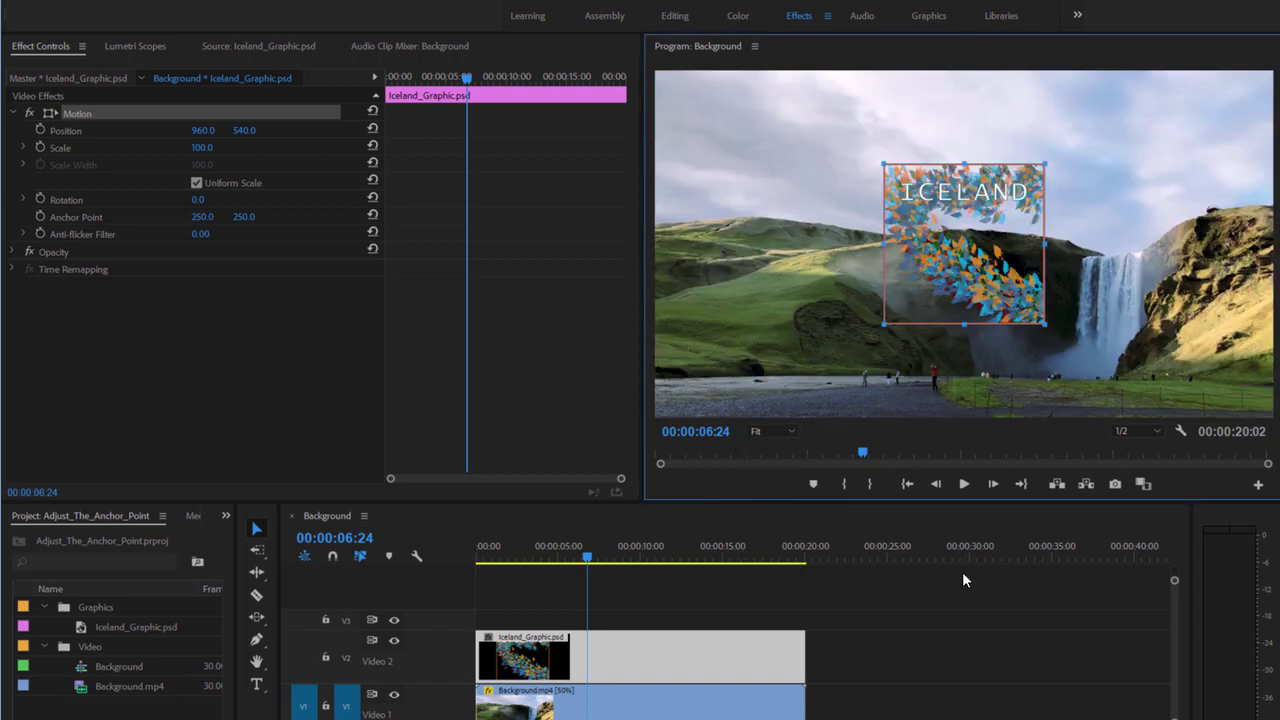
left_click_drag(641, 414, 498, 403)
left_click_drag(608, 500, 608, 587)
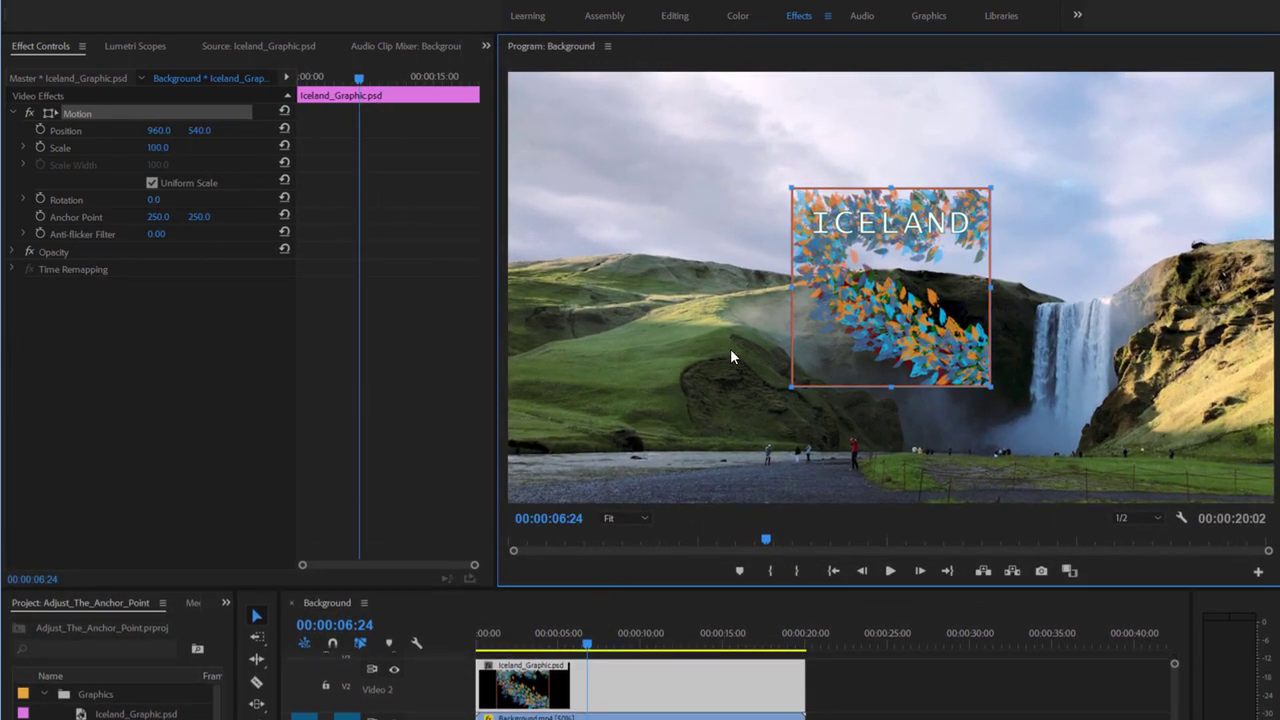
left_click(24, 200)
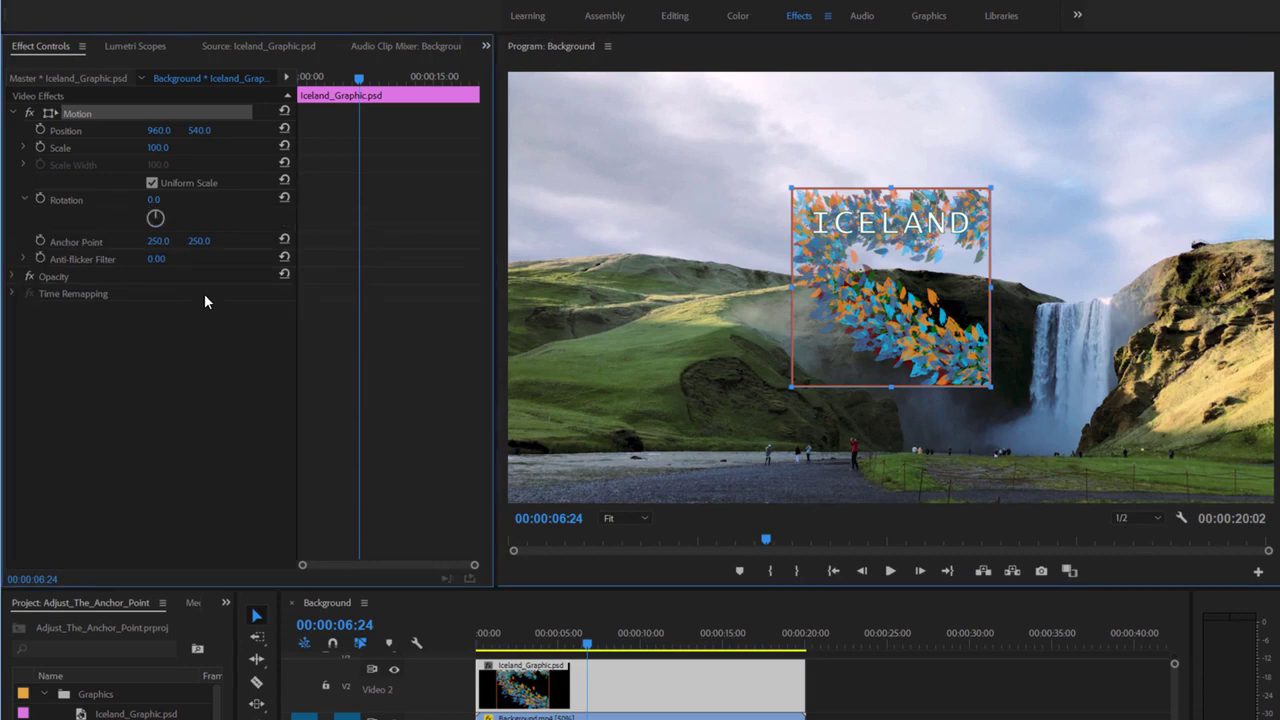
mouse_move(158, 208)
left_mouse_down()
mouse_move(172, 219)
mouse_move(130, 208)
mouse_move(187, 215)
mouse_move(157, 215)
mouse_move(157, 231)
left_mouse_up()
left_click(284, 197)
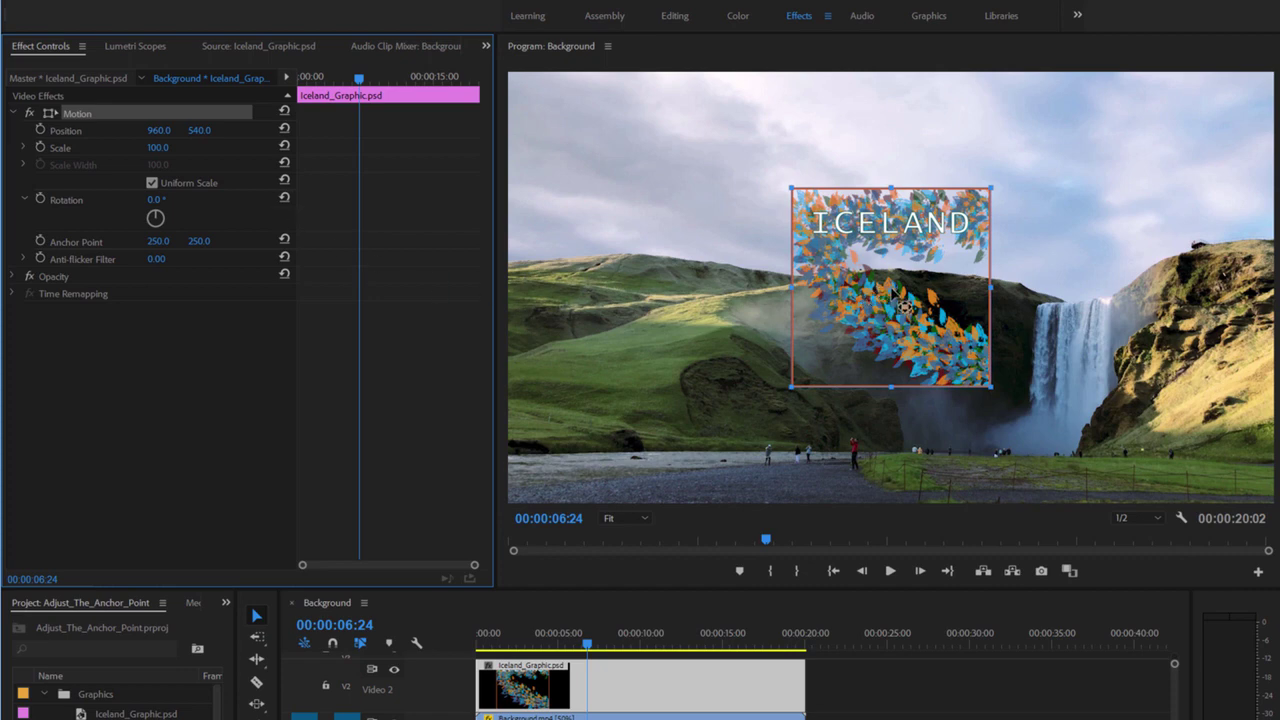
- Move the anchor point to 423.4, 180.8 near the right side, test rotation, and reset to 0°
left_click_drag(903, 308, 959, 259)
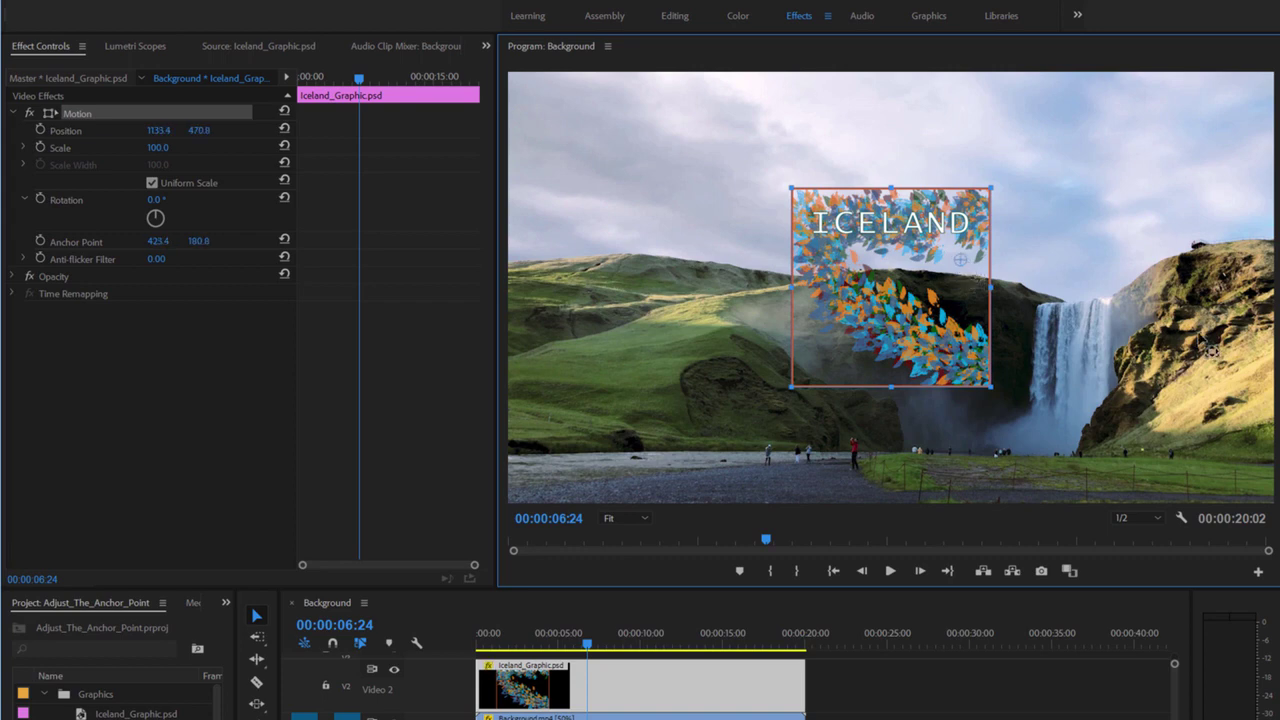
left_click_drag(157, 218, 104, 237)
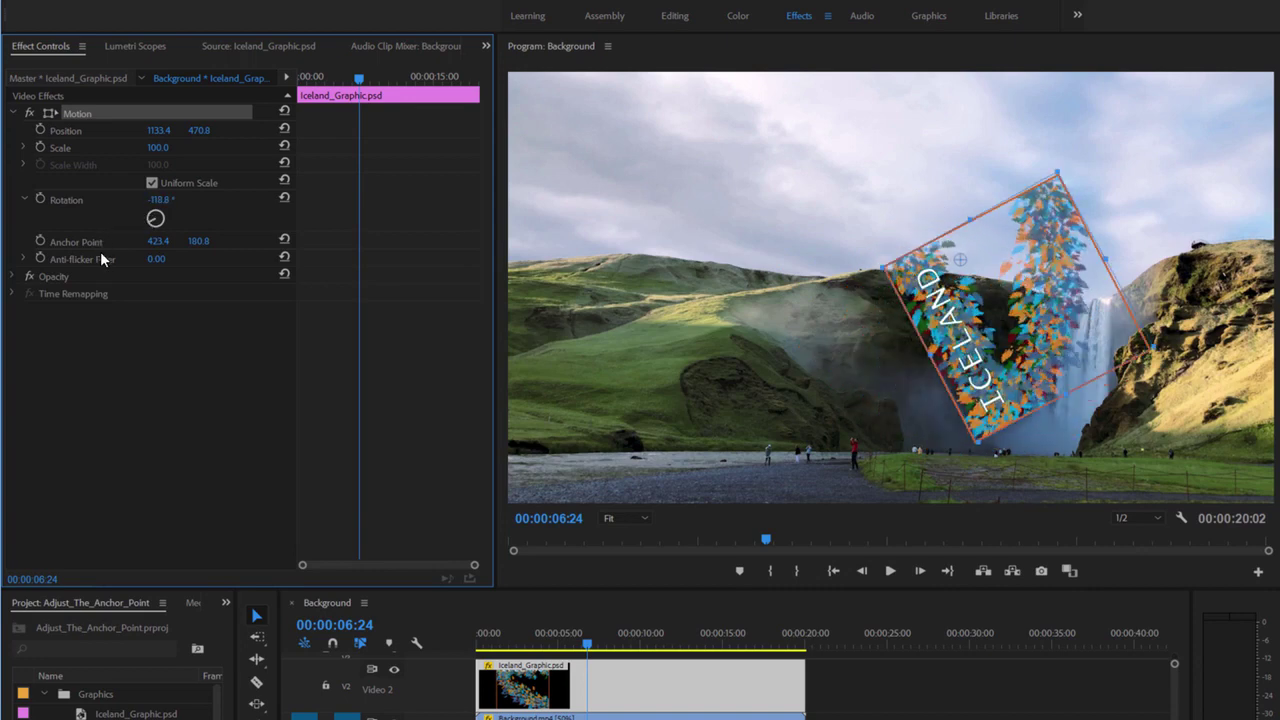
left_click_drag(100, 251, 178, 259)
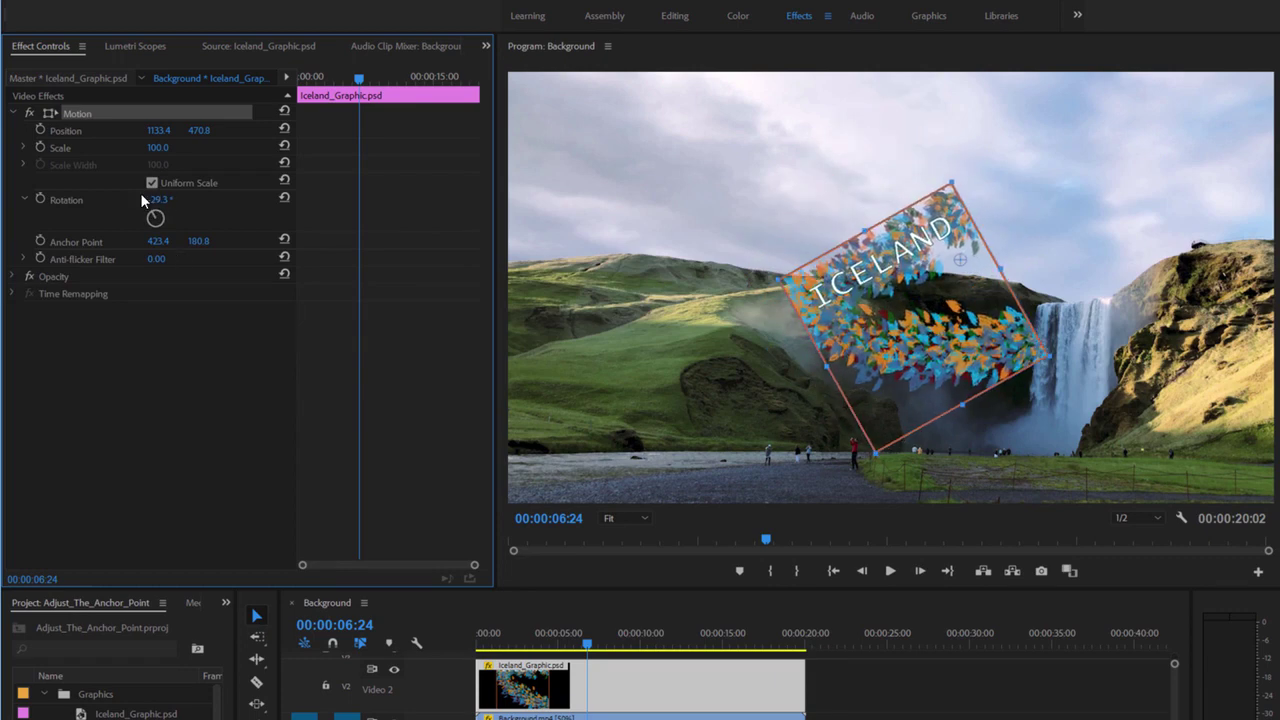
left_click(284, 197)
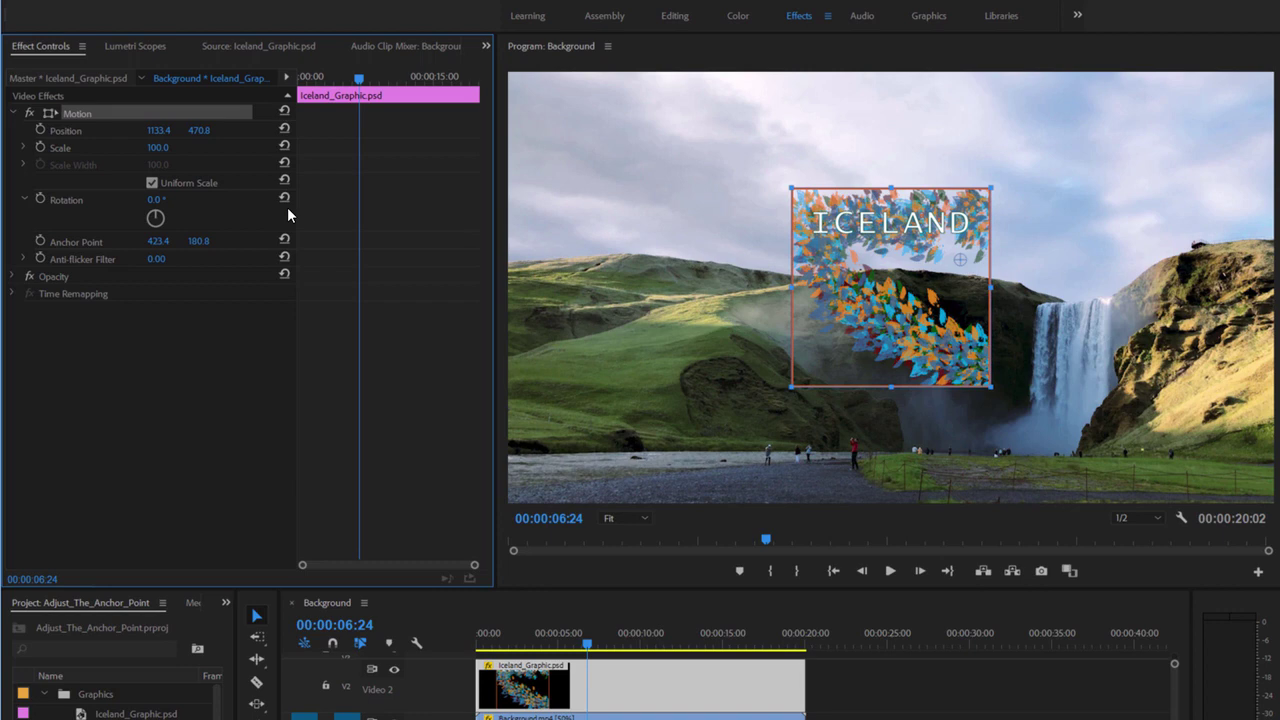
- Nudge the anchor point crosshair to 421.4, 182.9, just below the end of the lettering
left_click(950, 318)
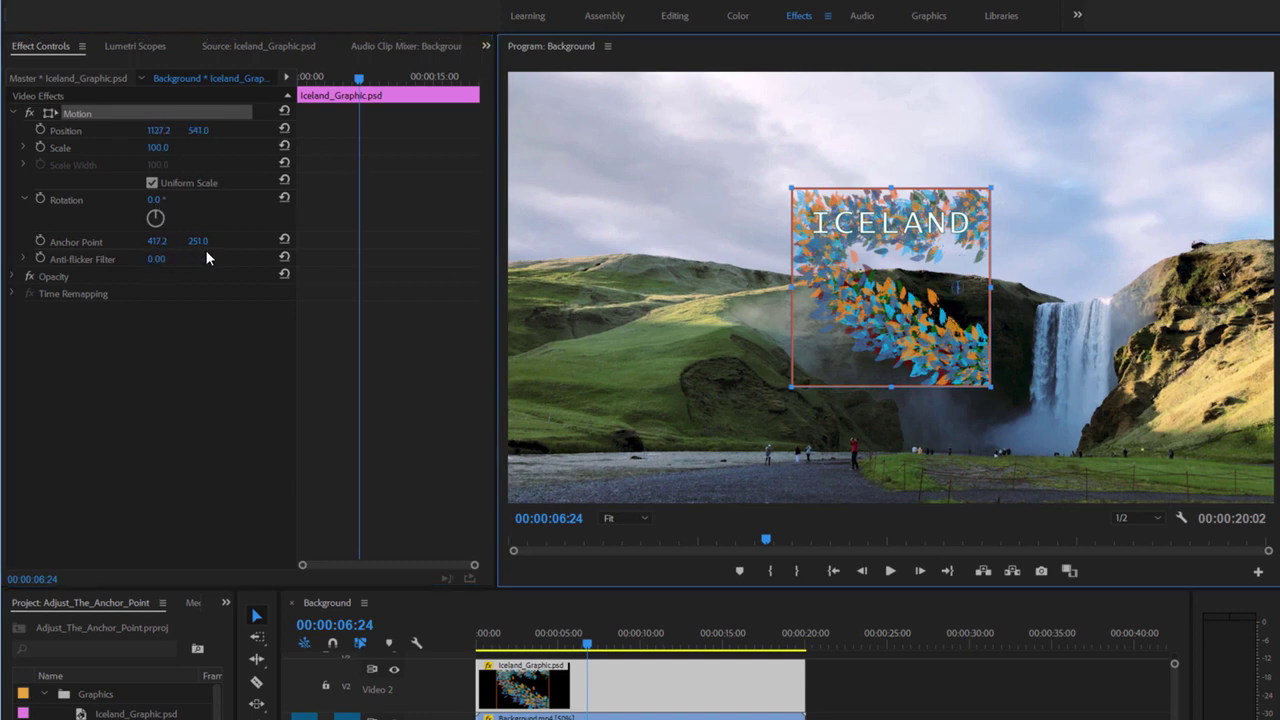
left_click_drag(957, 289, 958, 259)
- Reset Motion, save the project, then scrub Anchor Point X to 422 so Position becomes 815, 540
left_click(285, 111)
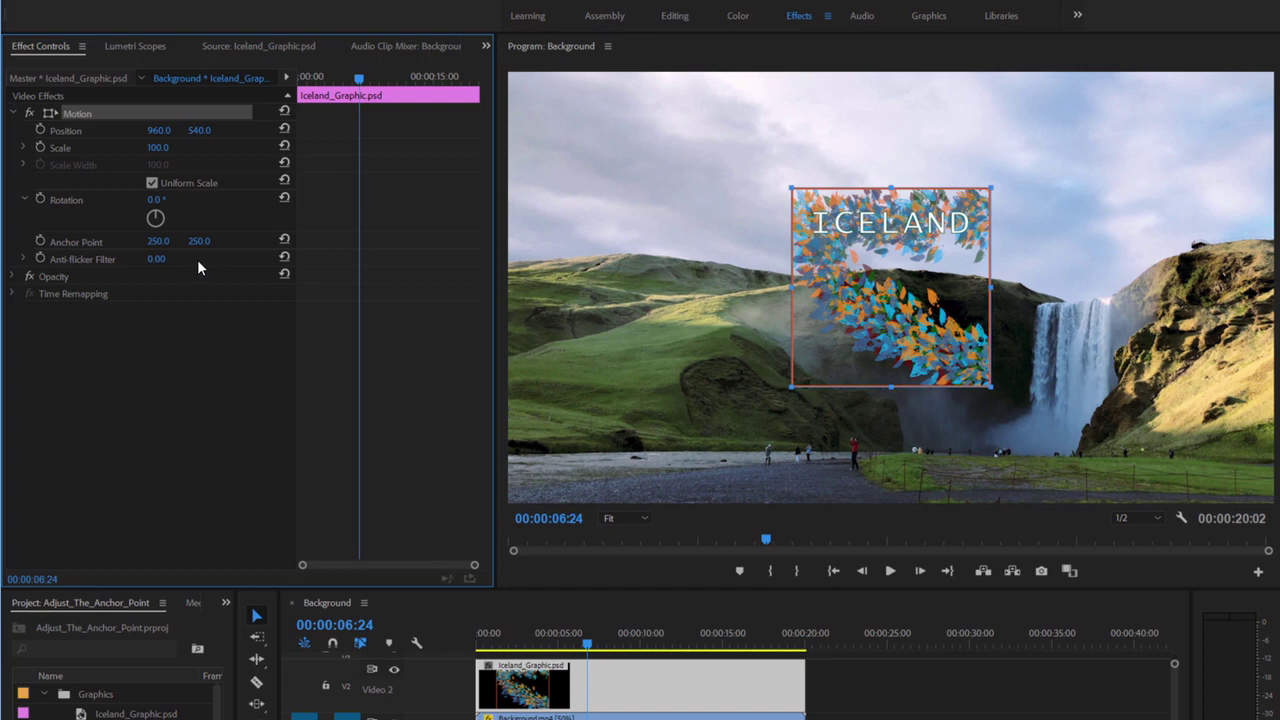
key("ctrl+s")
left_click_drag(158, 130, 59, 130)
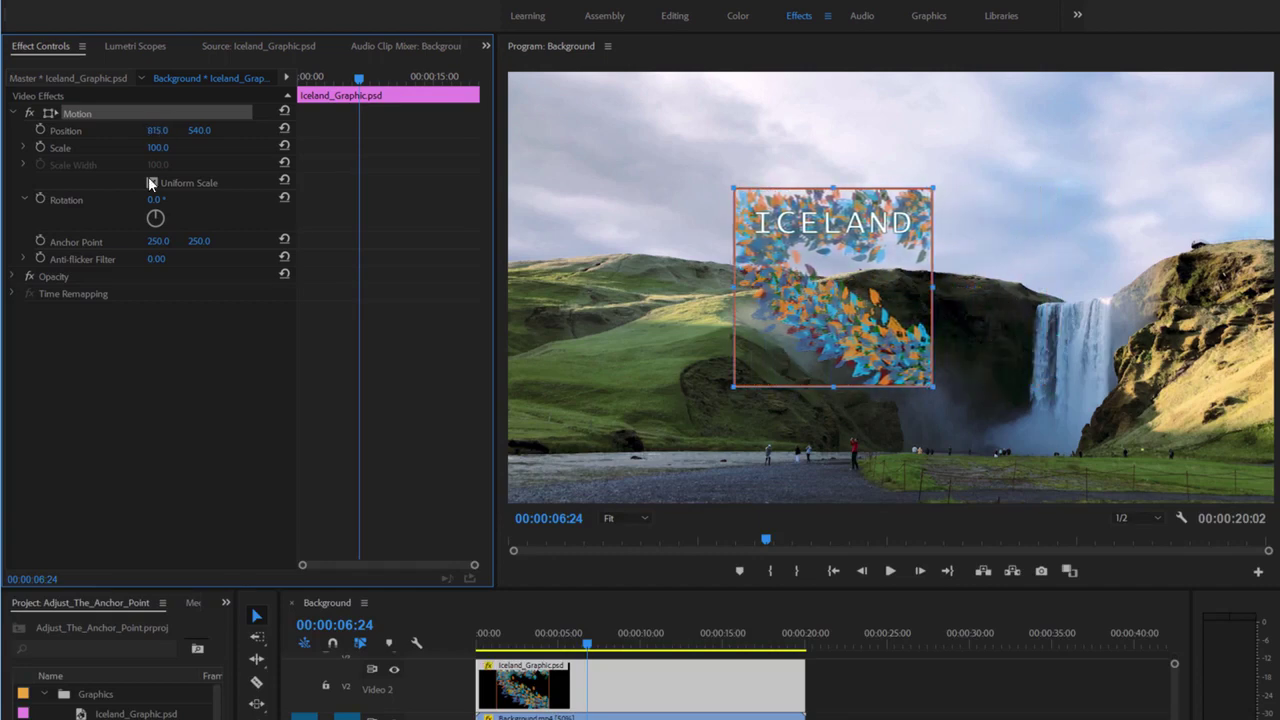
mouse_move(157, 241)
left_mouse_down()
mouse_move(236, 241)
mouse_move(32, 241)
mouse_move(142, 241)
left_mouse_up()
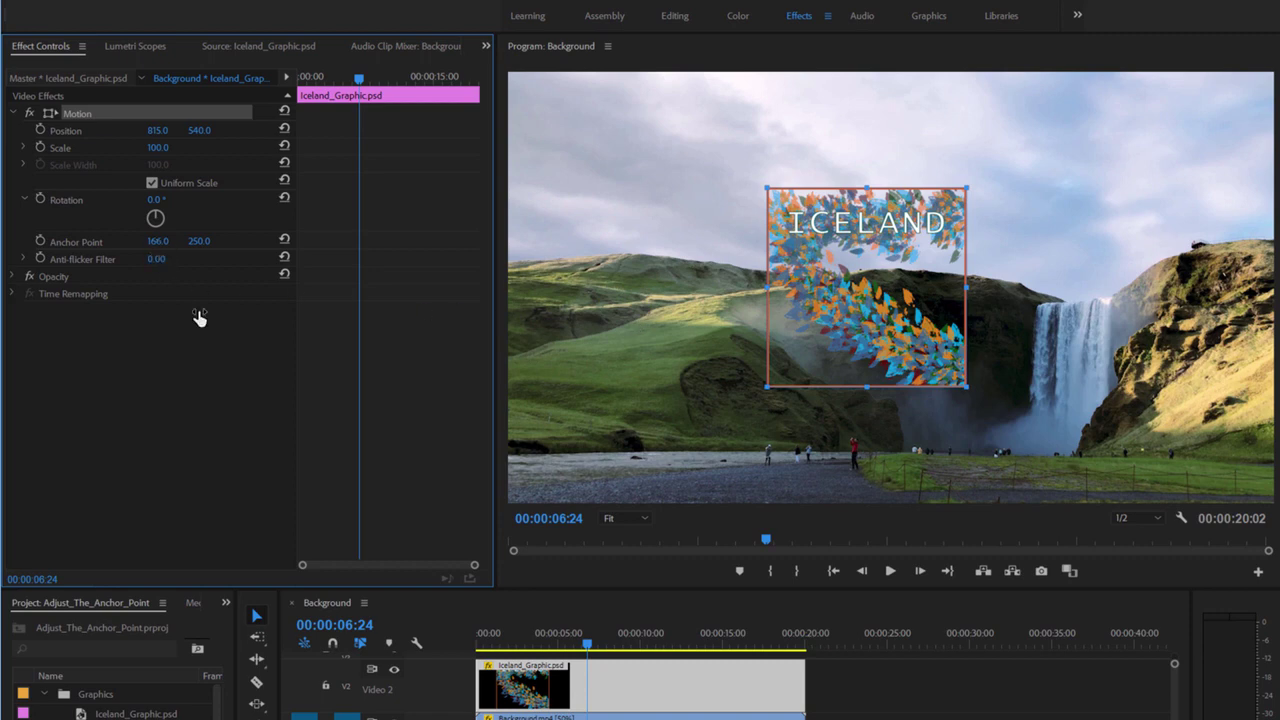
left_click_drag(157, 241, 290, 241)
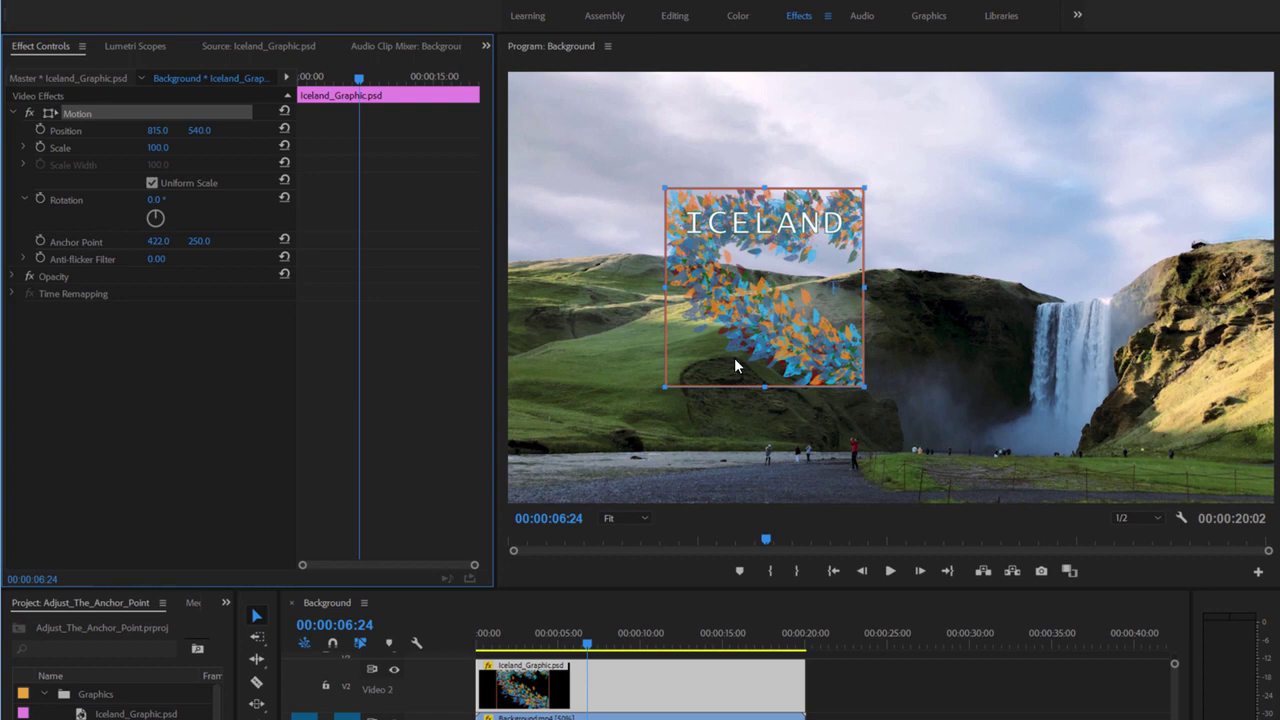
- Reset the Motion effect so Position returns to 960, 540 and Anchor Point to 250, 250
left_click(284, 111)
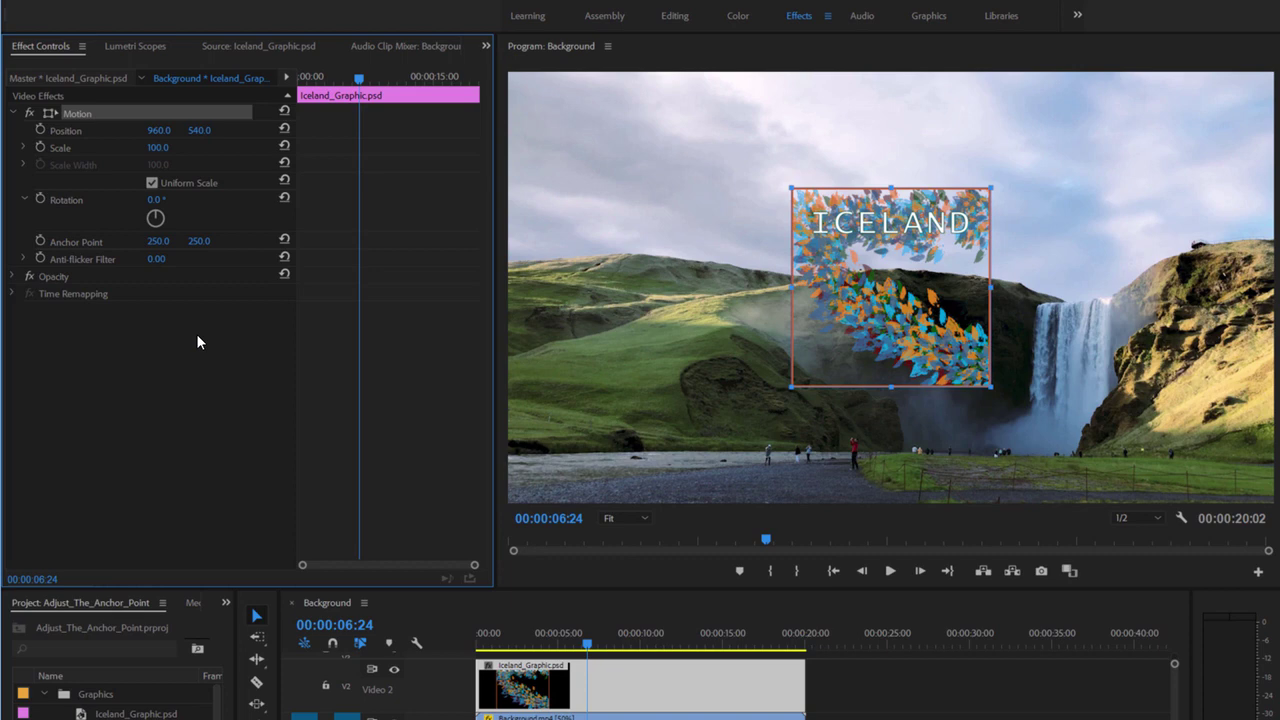
left_click(156, 242)
- Add a 0° Rotation keyframe for the ICELAND graphic at 00:00:08:02
mouse_move(601, 645)
left_mouse_down()
mouse_move(620, 645)
mouse_move(571, 648)
mouse_move(608, 650)
left_mouse_up()
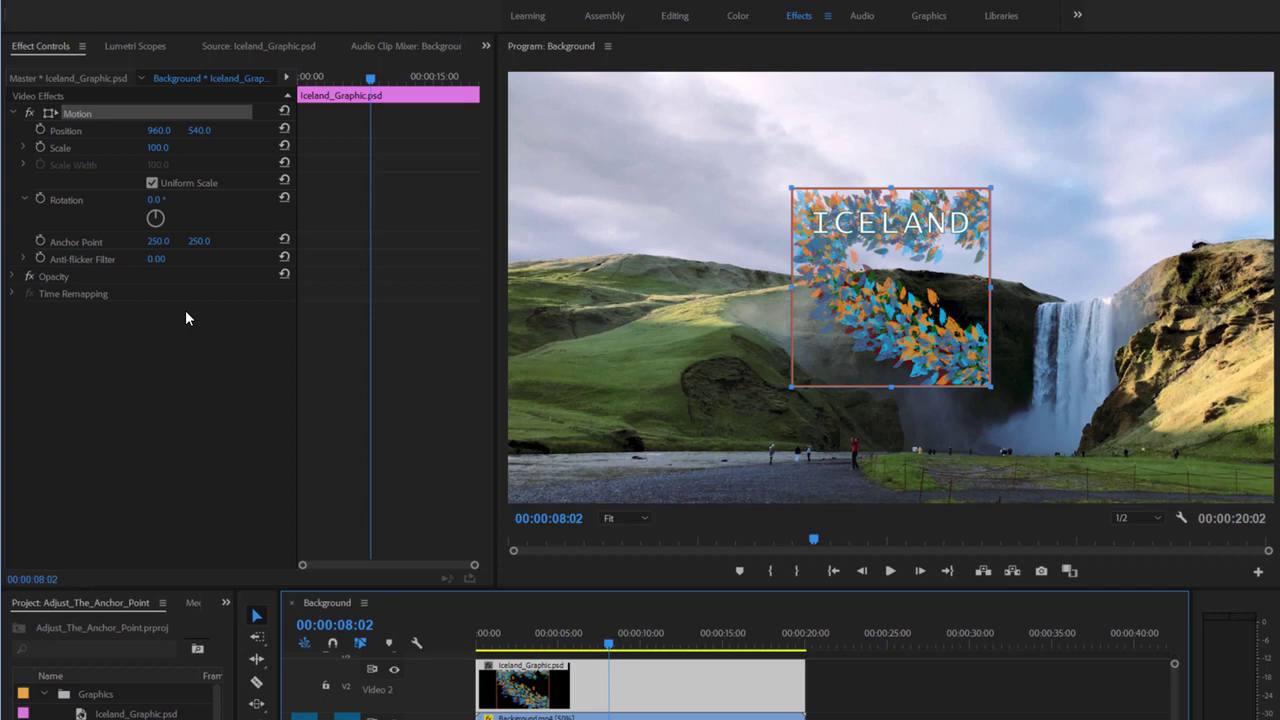
left_click(41, 198)
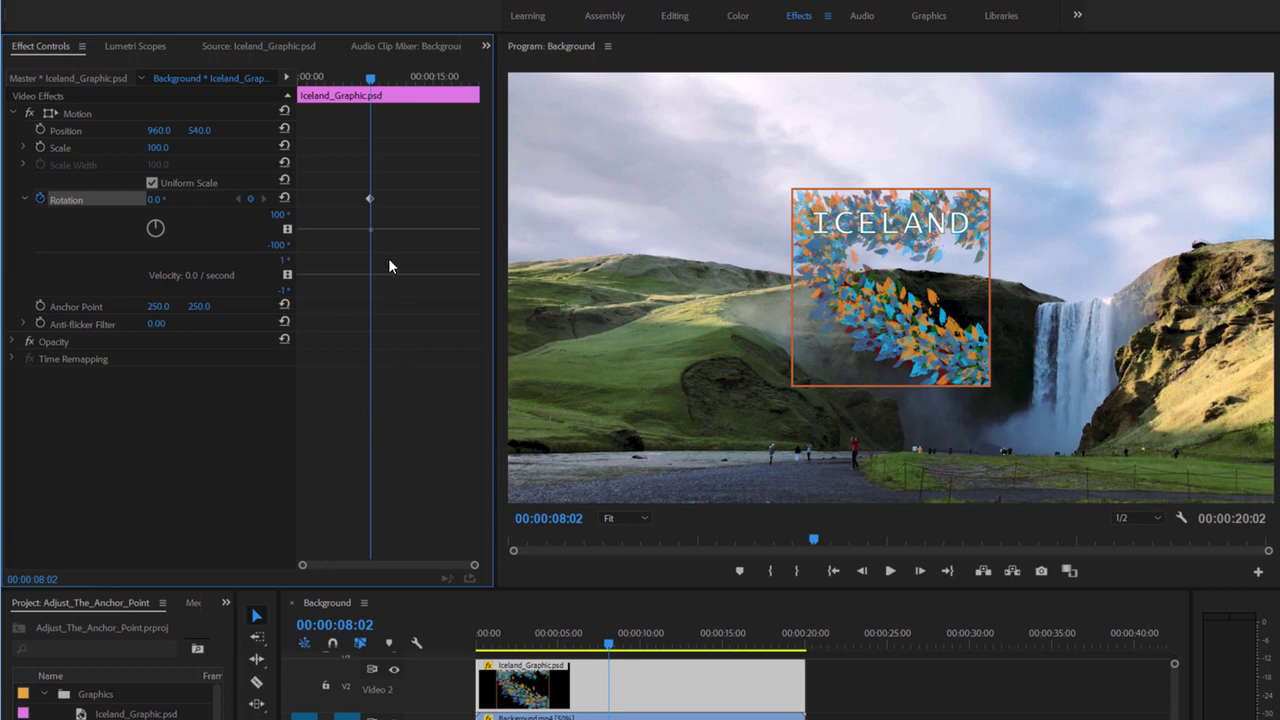
- At 100% Program zoom, drag the anchor point to the graphic's bottom-left corner (Anchor 0, 500; Position 710, 790)
left_click(620, 518)
left_click(626, 625)
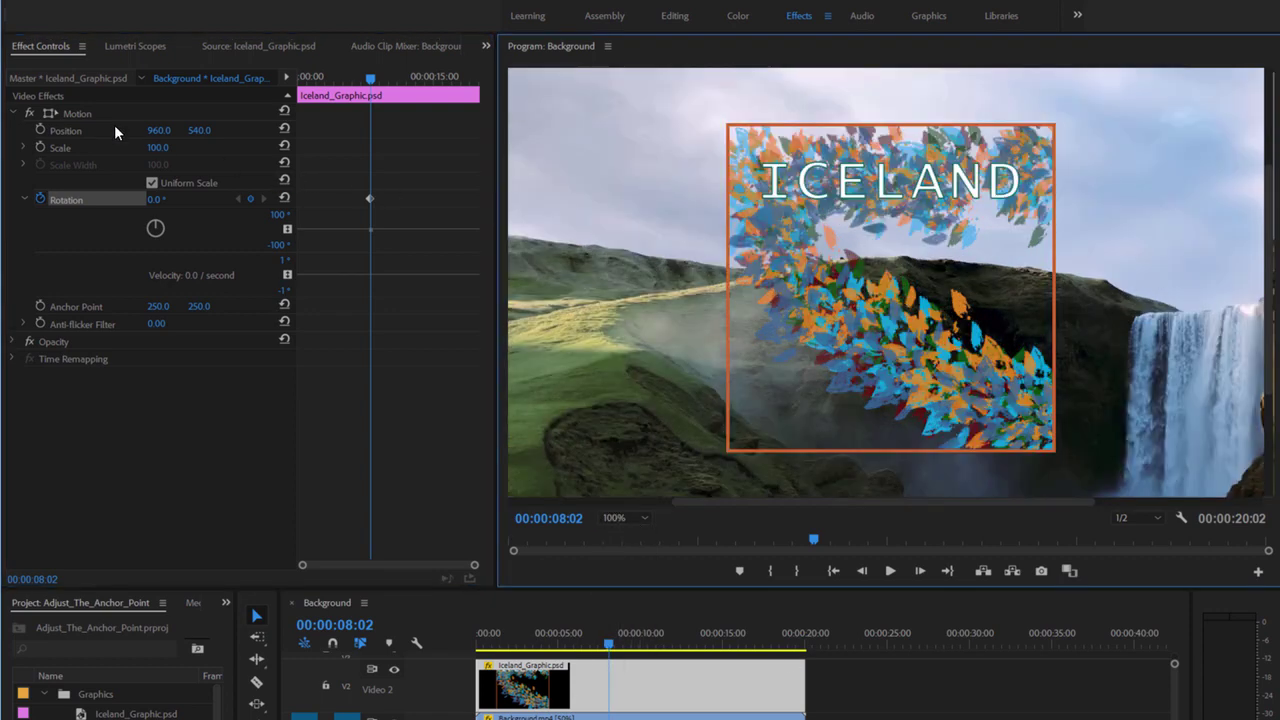
left_click(81, 114)
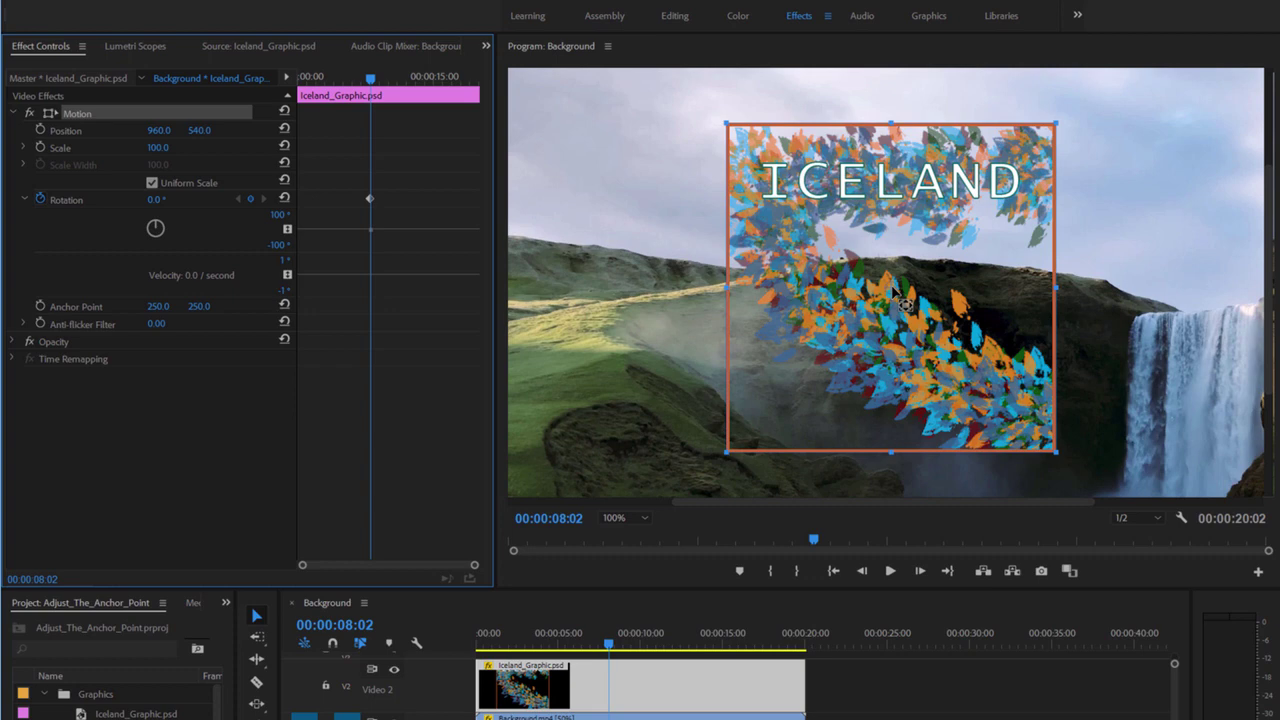
left_click_drag(895, 290, 745, 437)
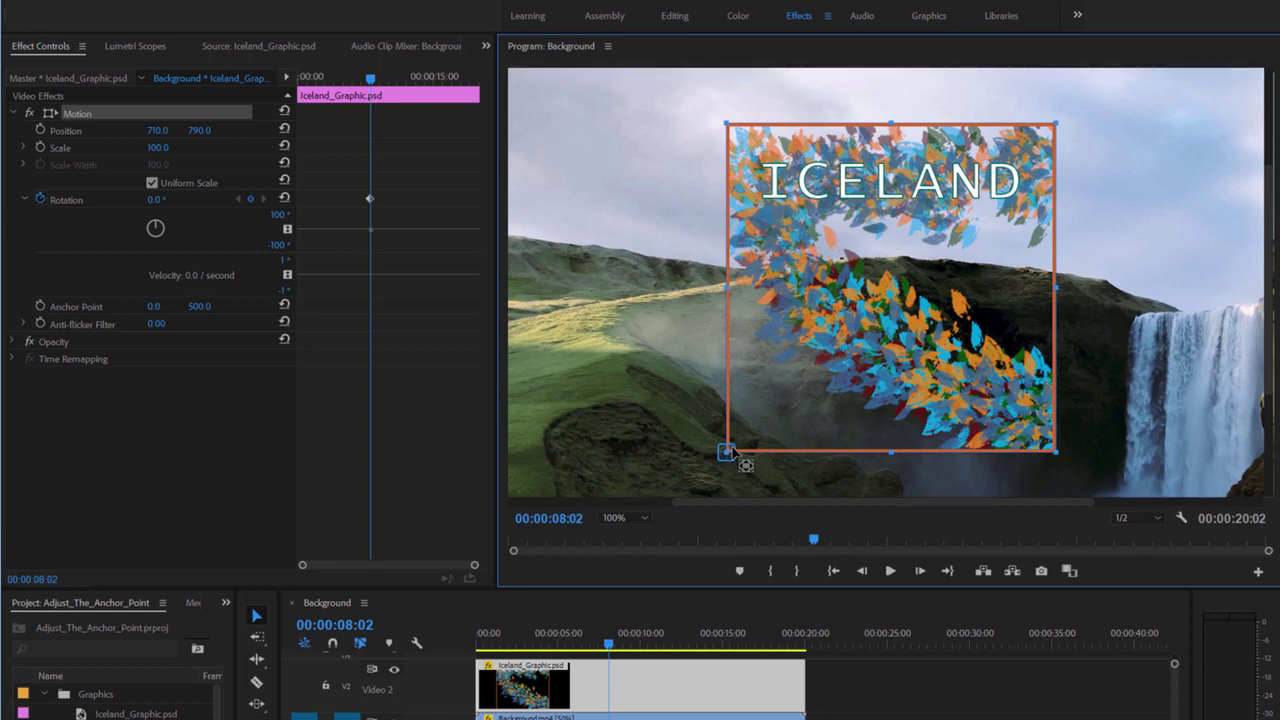
left_click_drag(726, 452, 727, 125)
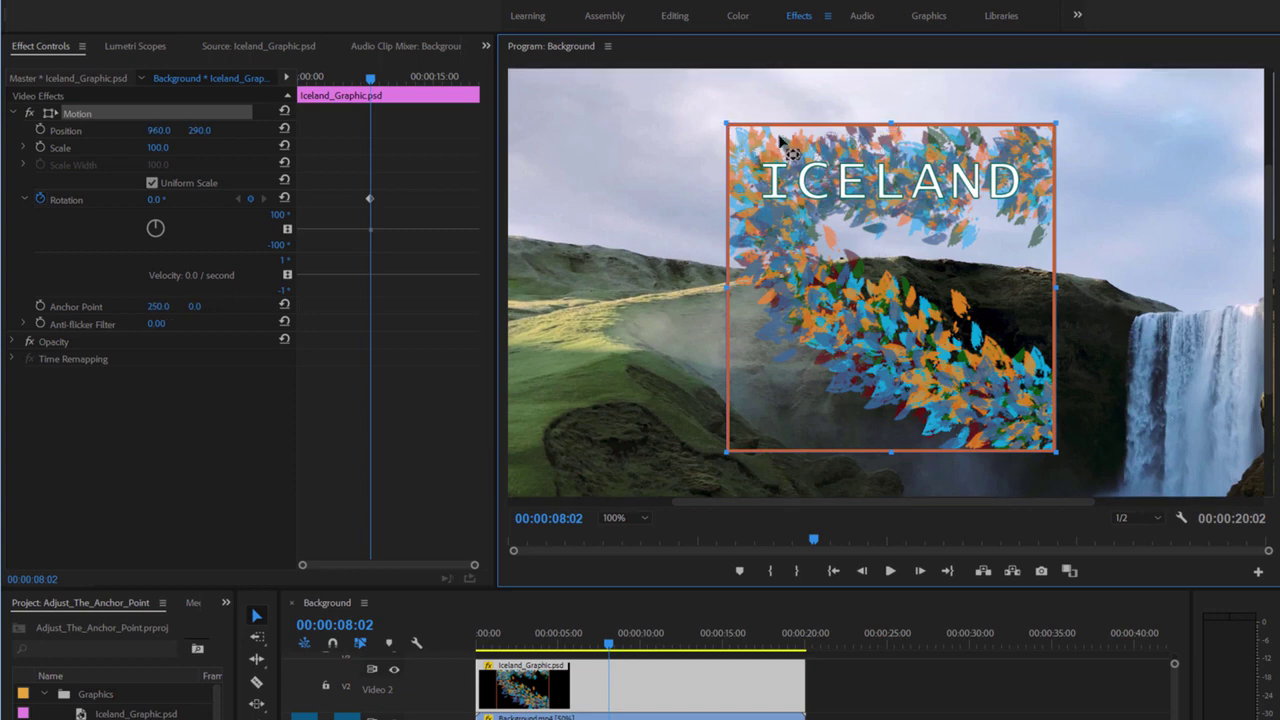
left_click_drag(728, 165, 890, 452)
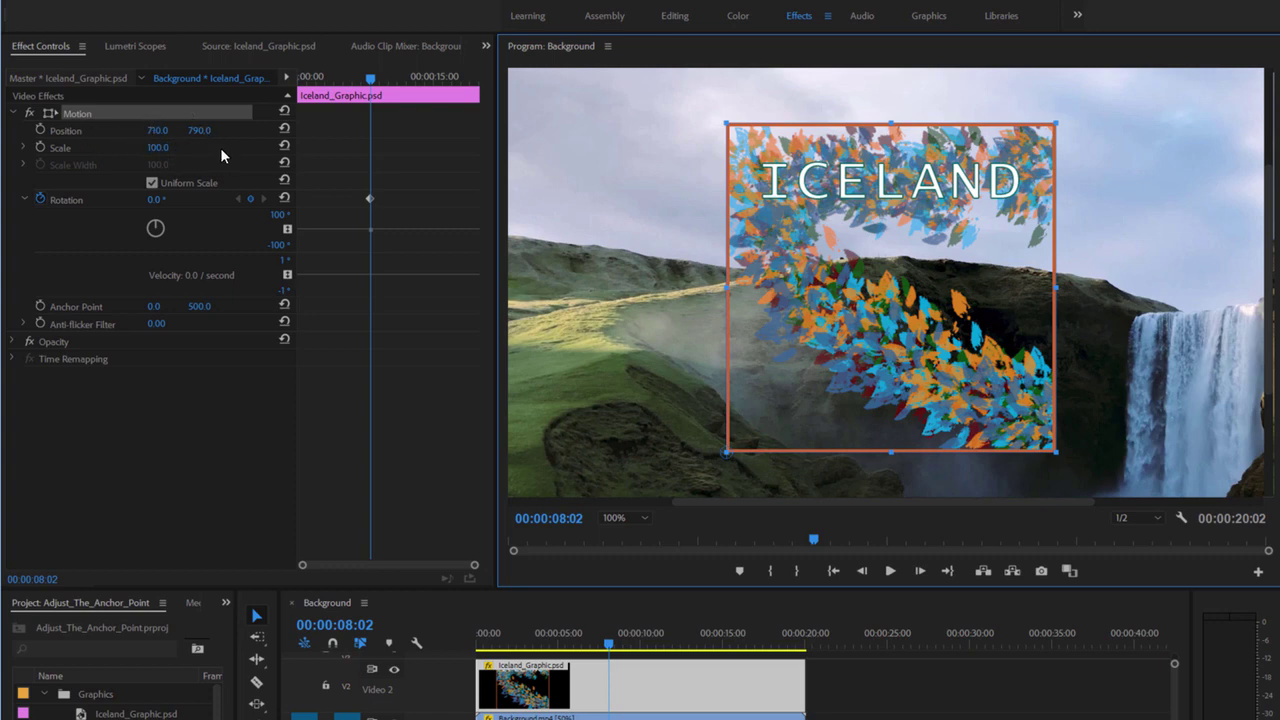
- At 00:00:03:20, keyframe Rotation at -90° and set the Program zoom back to Fit
left_click(535, 647)
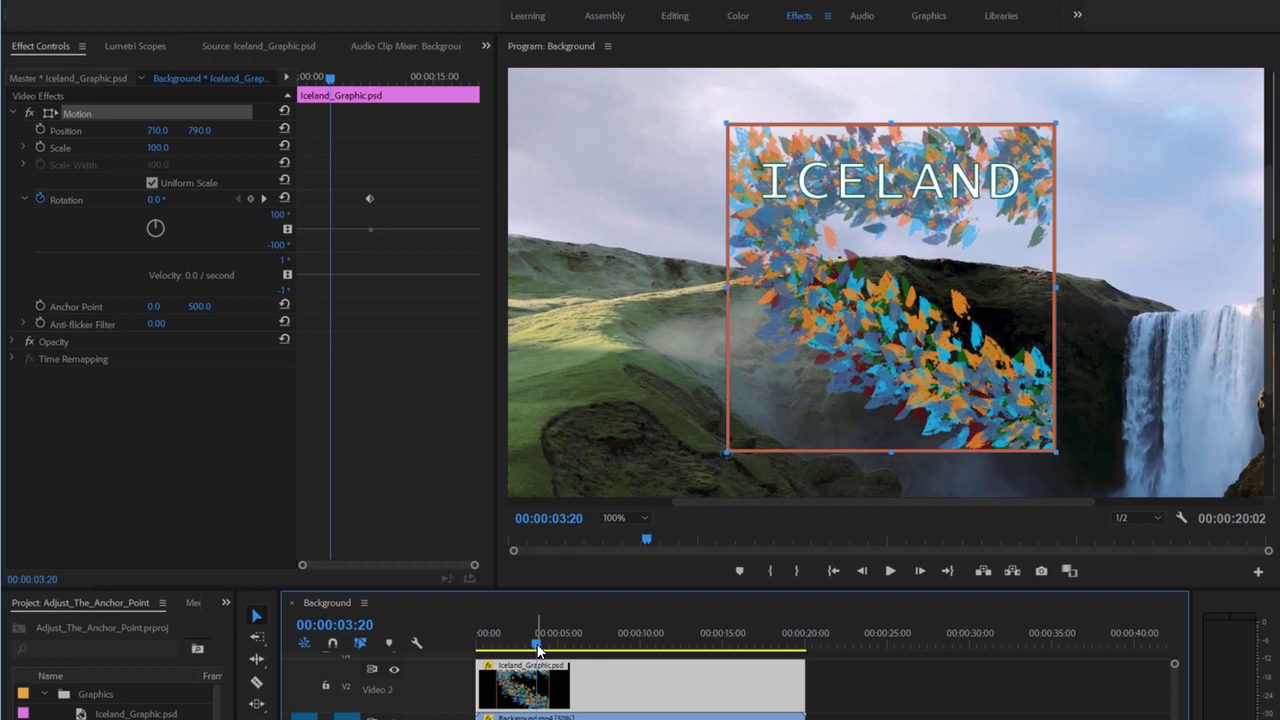
left_click_drag(155, 199, 83, 199)
left_click(157, 201)
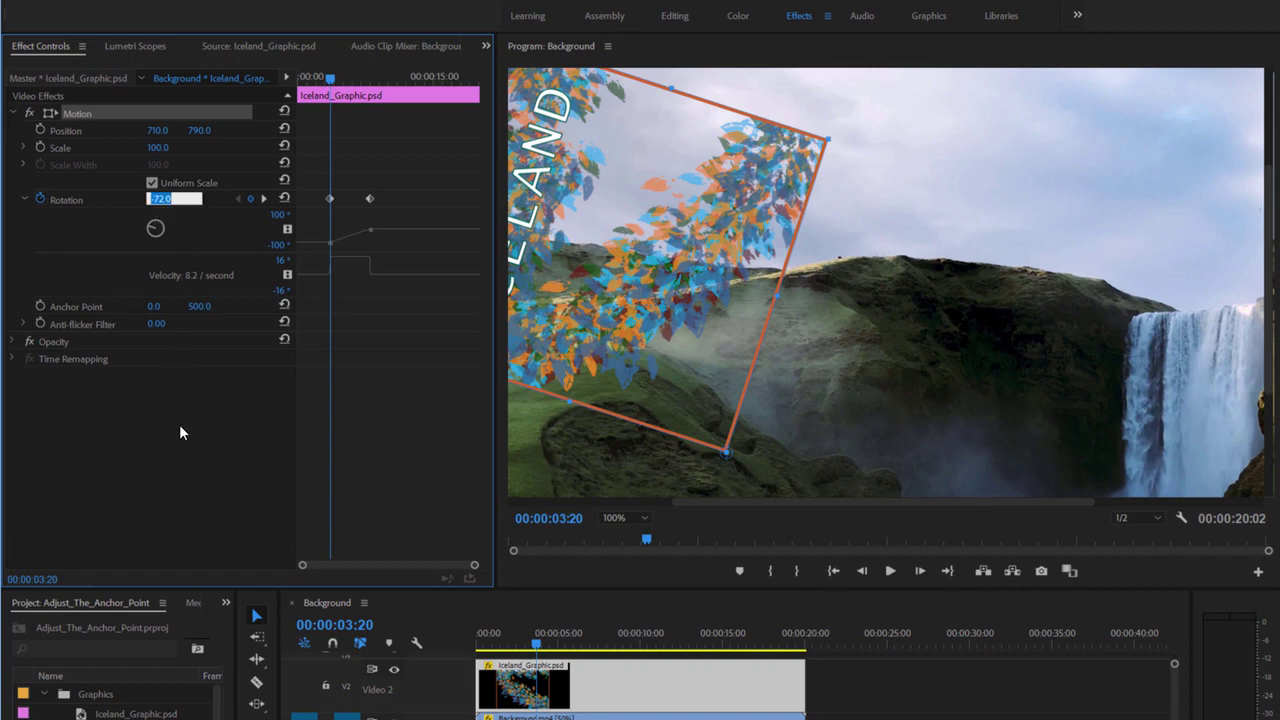
type("-90")
key("Return")
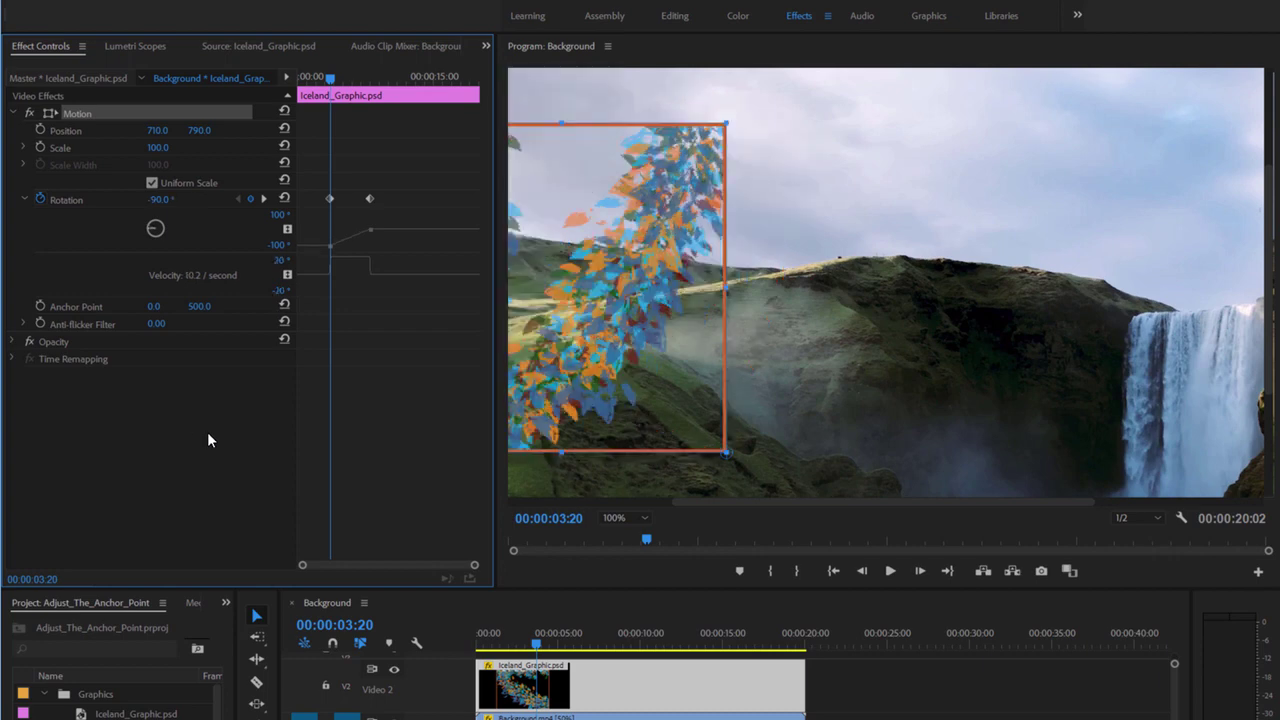
left_click(614, 518)
left_click(635, 534)
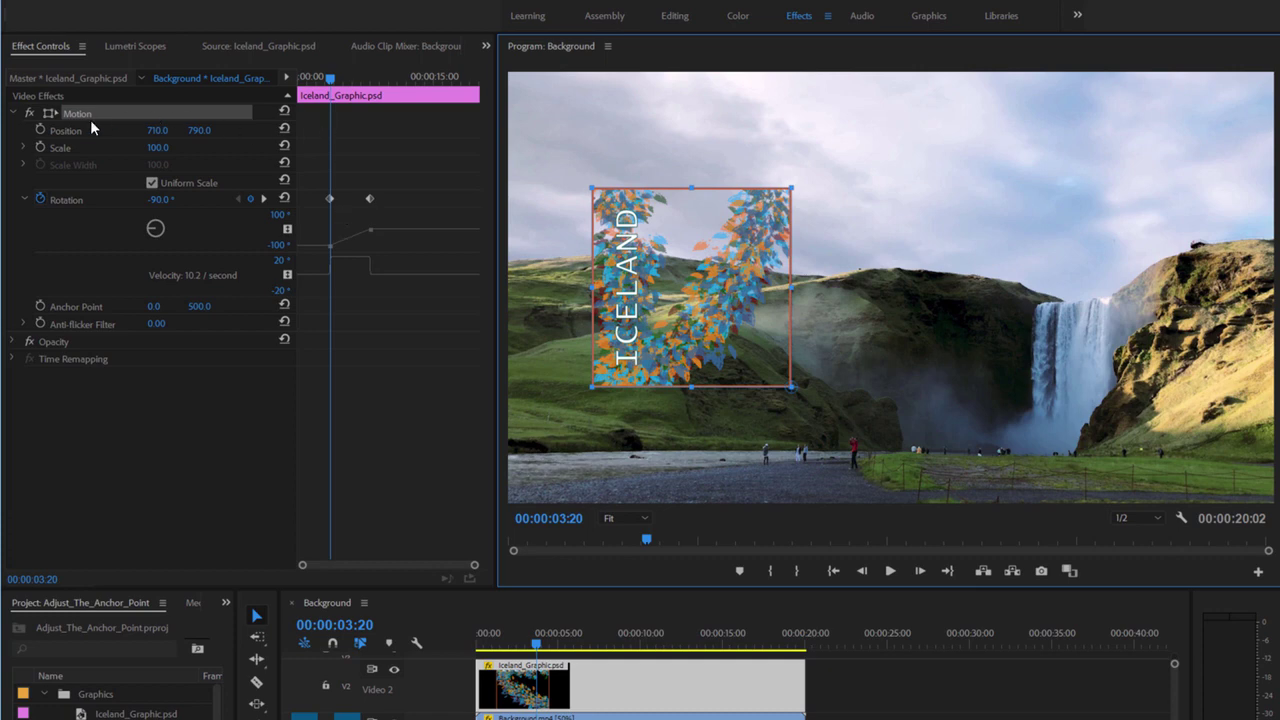
- Add a Position keyframe at 00:00:03:20 and preview the graphic swinging from -90° to upright
left_click(41, 131)
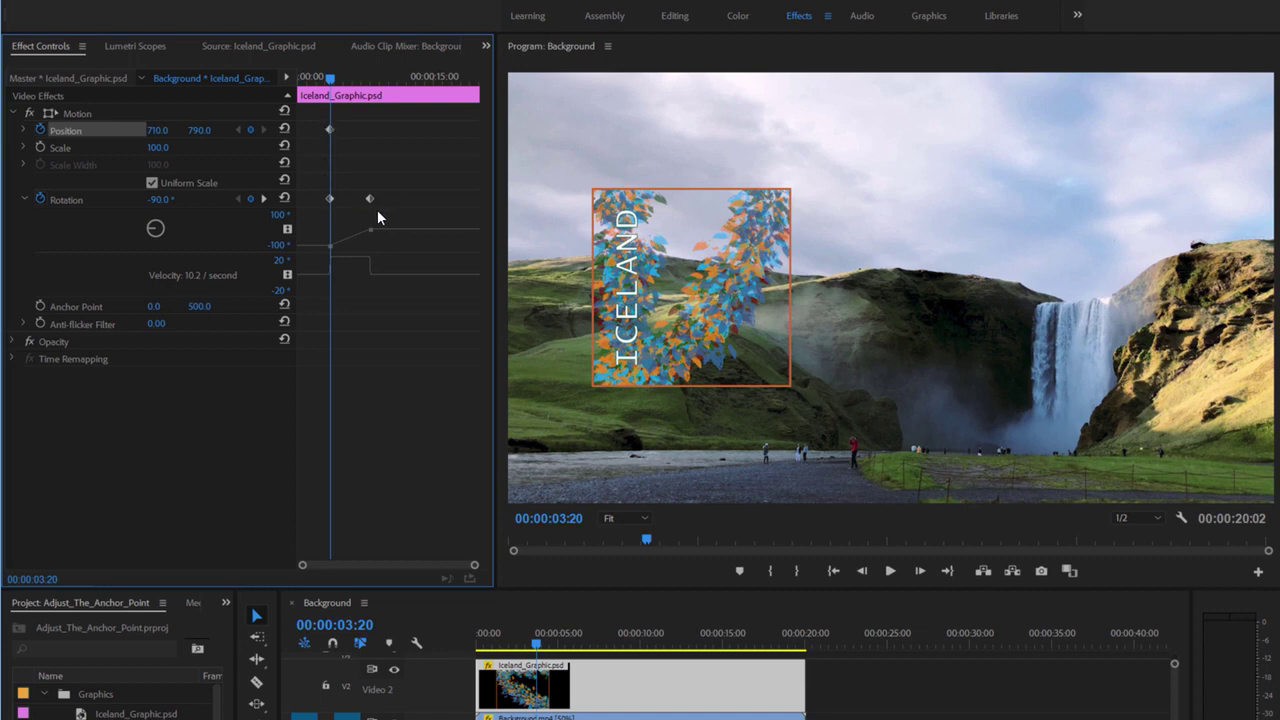
mouse_move(538, 645)
left_mouse_down()
mouse_move(626, 650)
mouse_move(531, 650)
left_mouse_up()
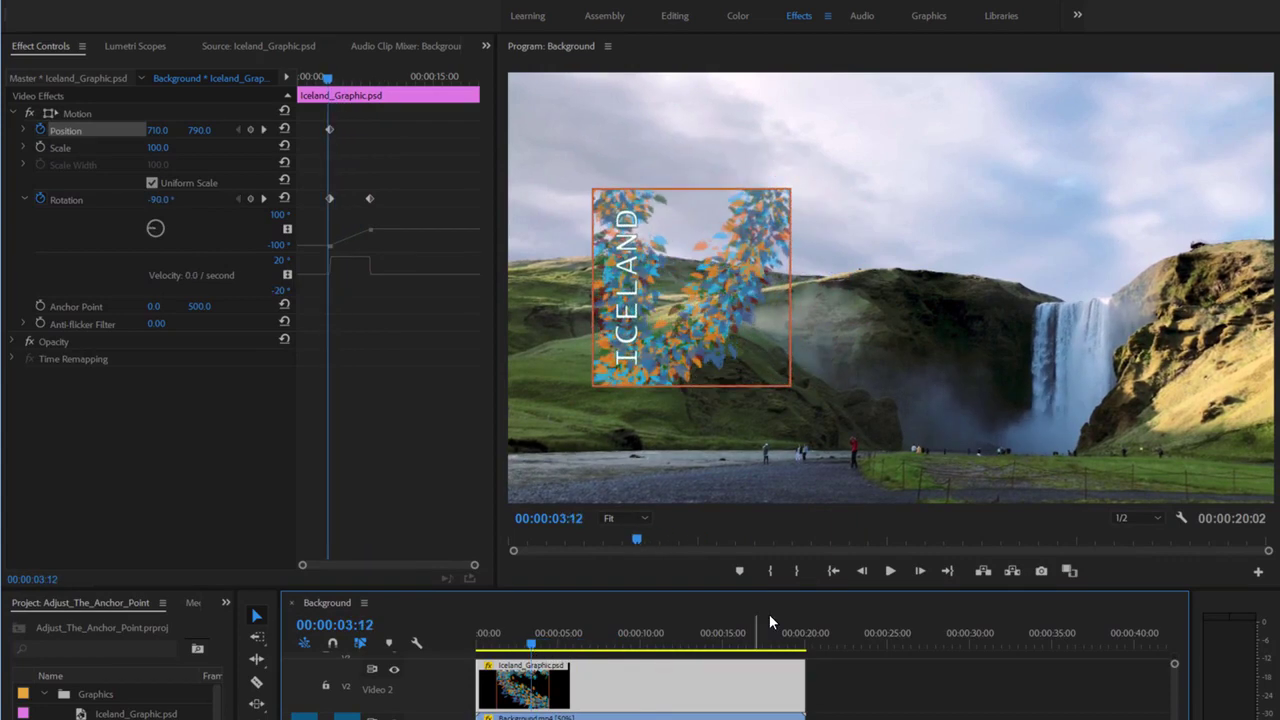
left_click(890, 570)
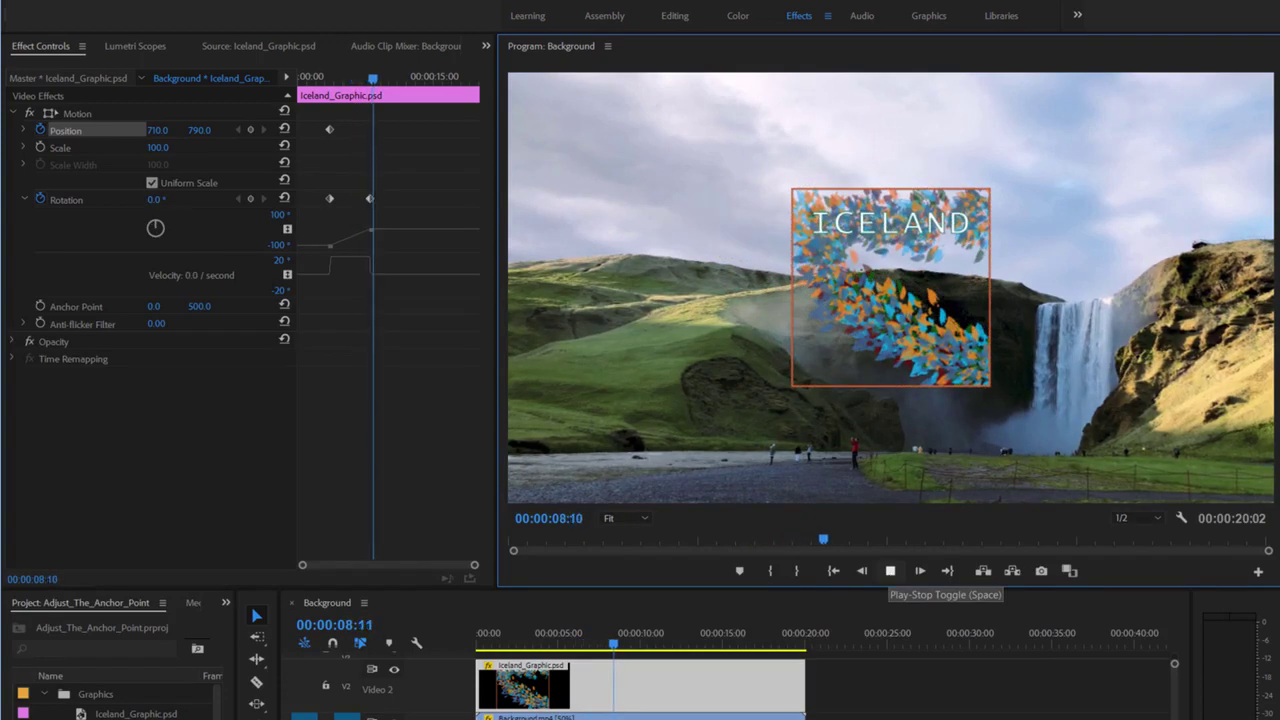
left_click(890, 570)
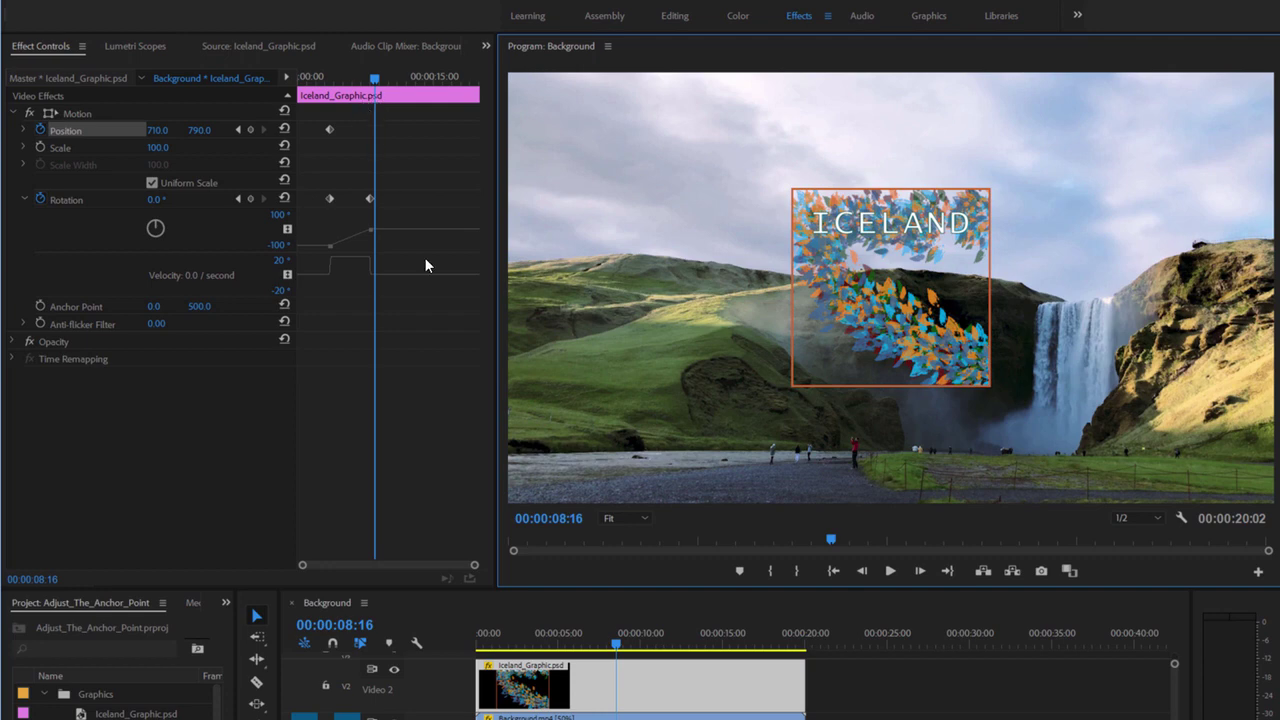
- At 00:00:00:00, scrub Position X to -55 so the graphic starts fully off-screen left
left_click_drag(546, 648, 477, 649)
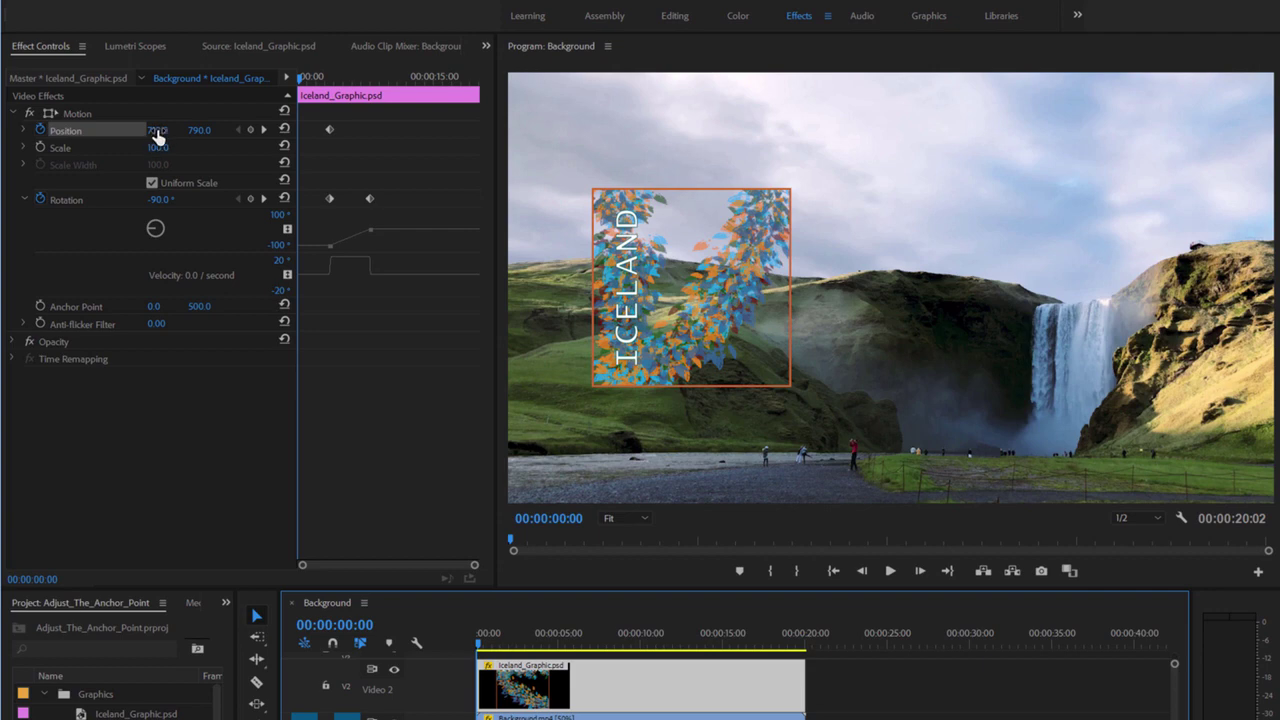
left_click_drag(157, 131, 50, 131)
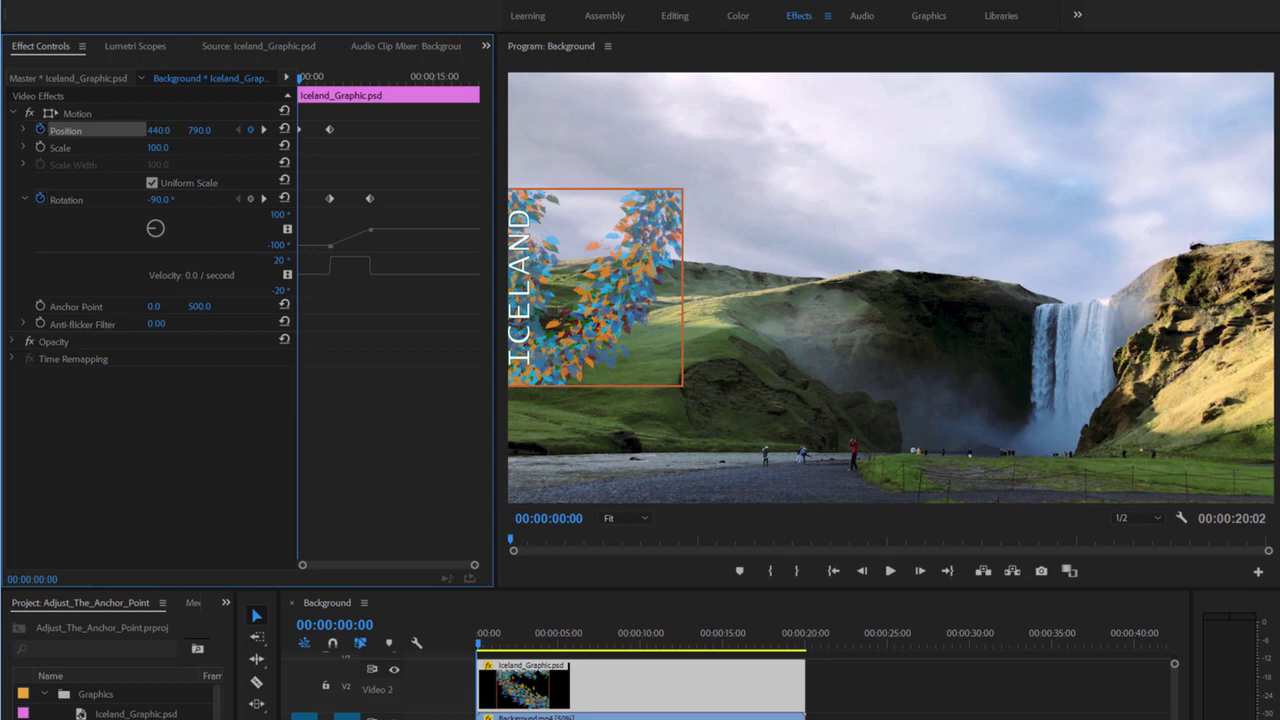
mouse_move(171, 130)
left_mouse_down()
mouse_move(100, 130)
mouse_move(174, 131)
mouse_move(105, 131)
mouse_move(157, 130)
left_mouse_up()
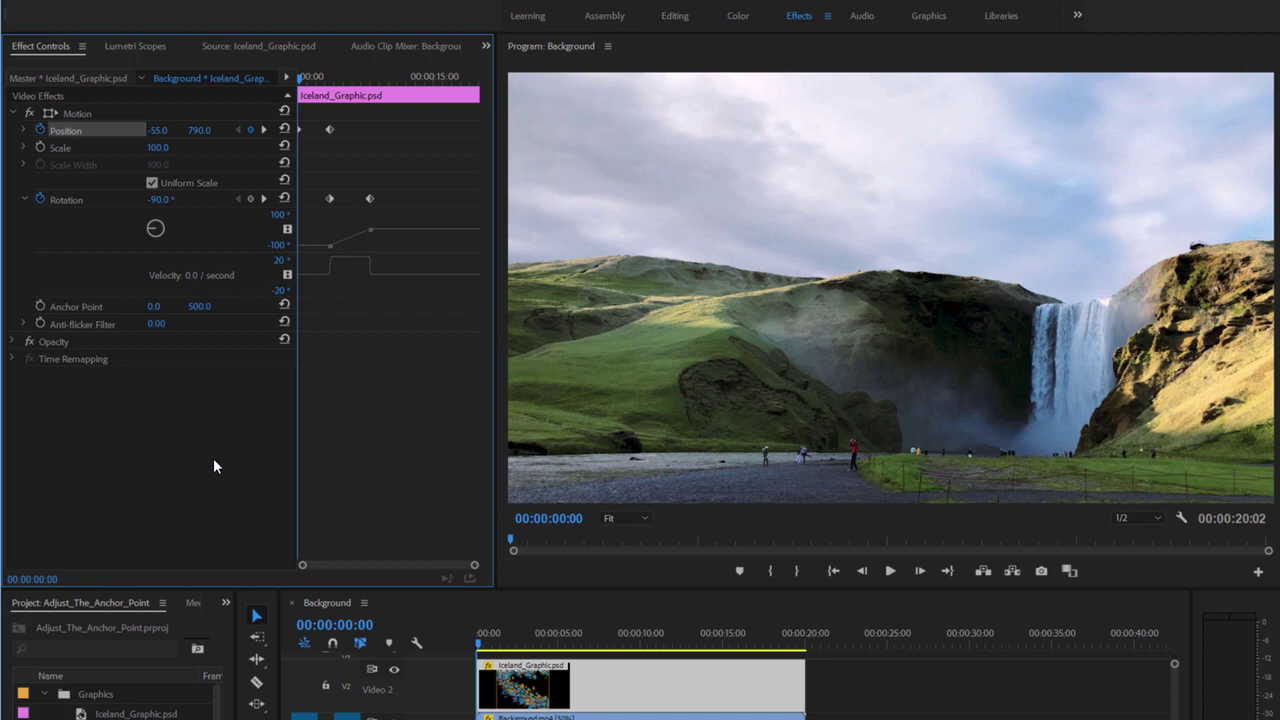
left_click(479, 647)
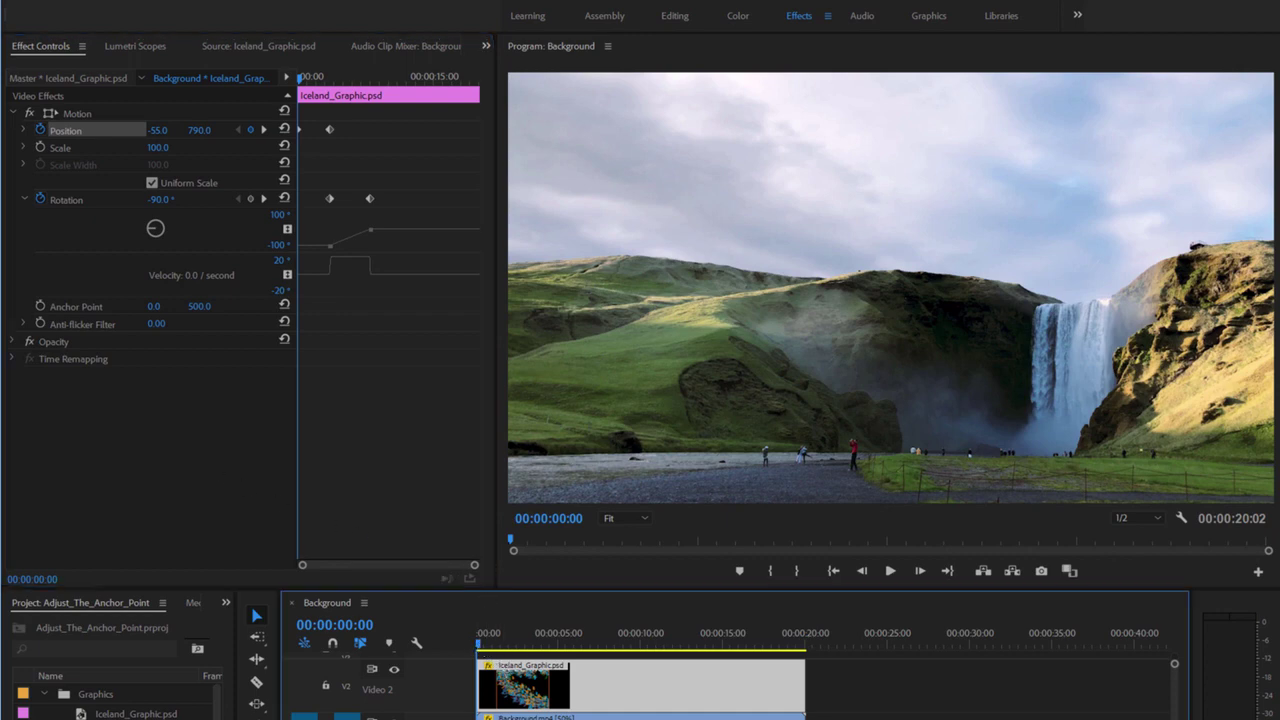
left_click_drag(479, 647, 661, 656)
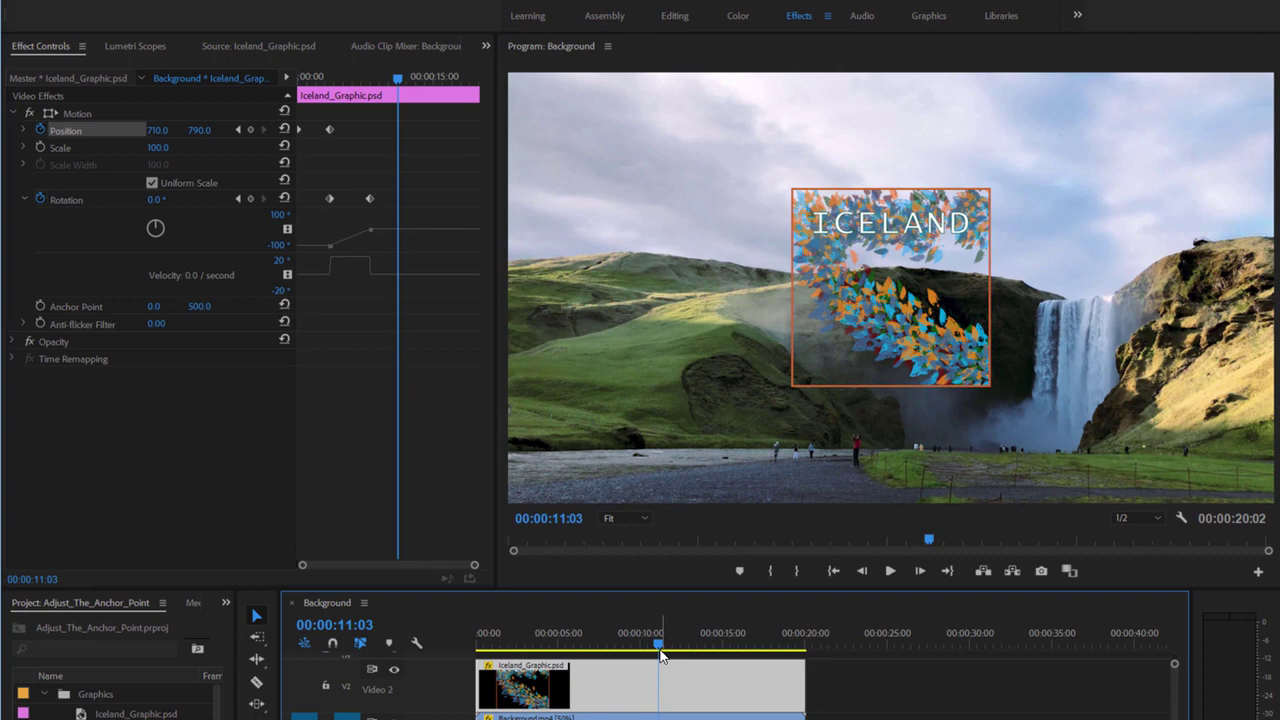